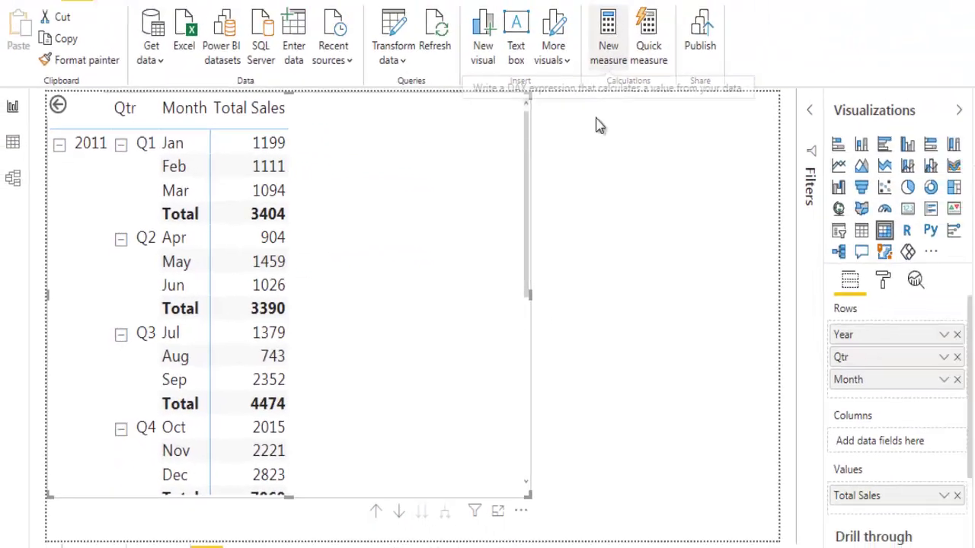
- Create a new measure named "contibution %" and begin its formula by declaring the variable v_Total
left_click(608, 47)
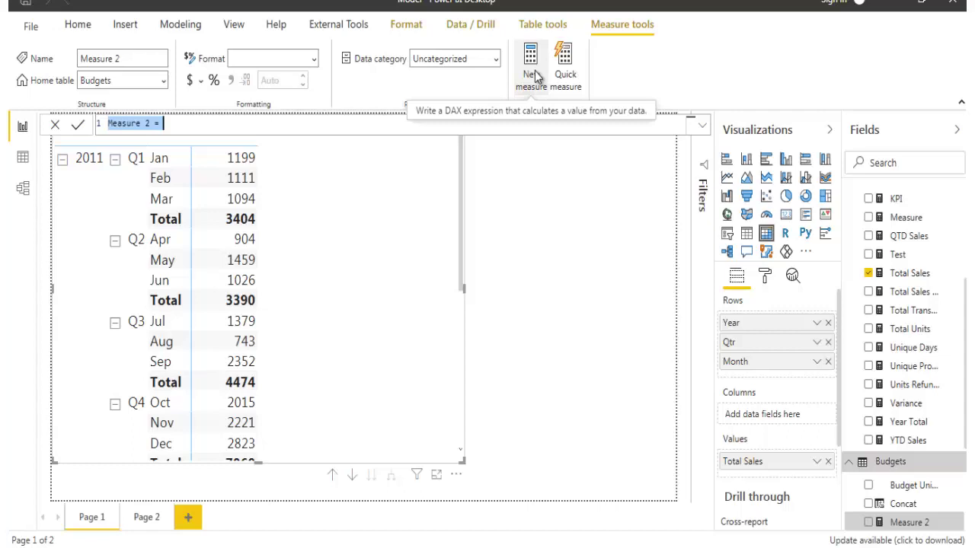
type("contibution %=")
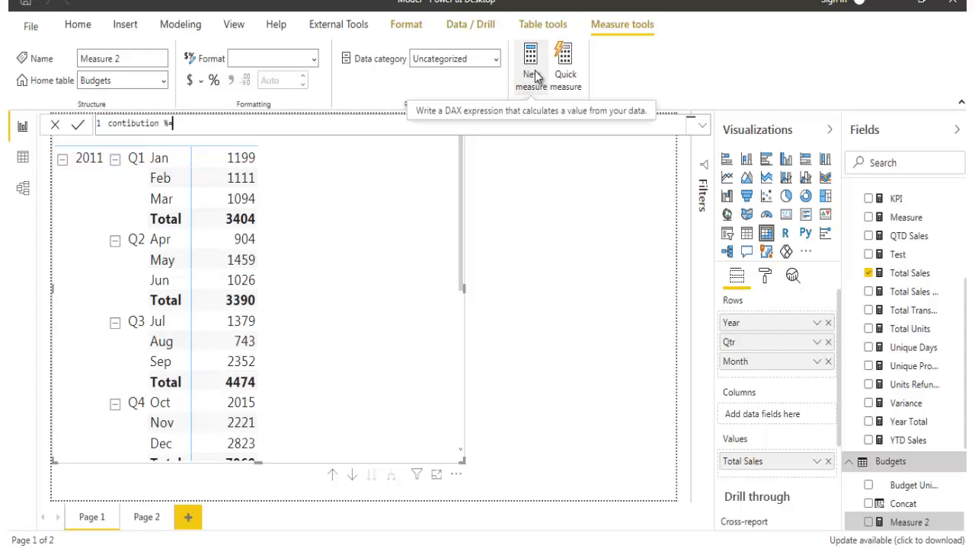
key("shift+Return")
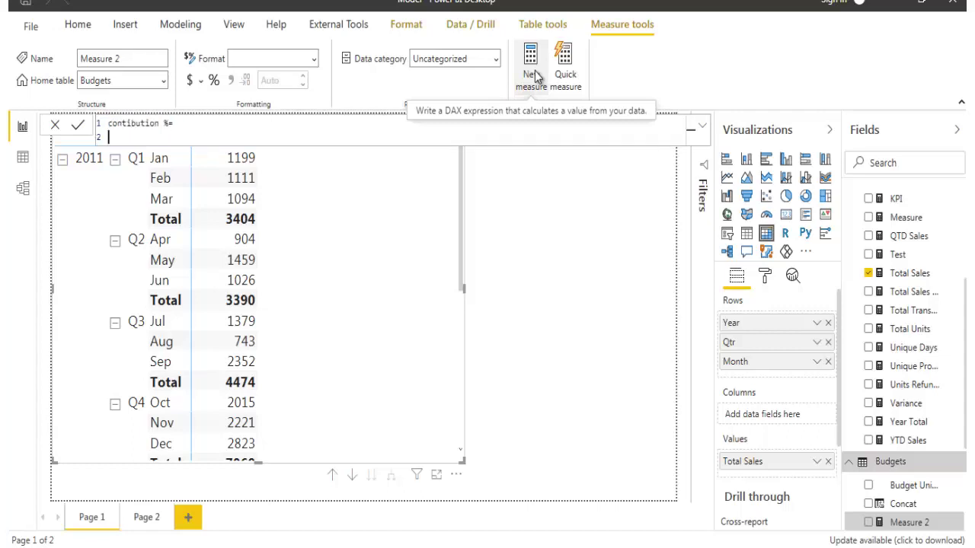
type("var v")
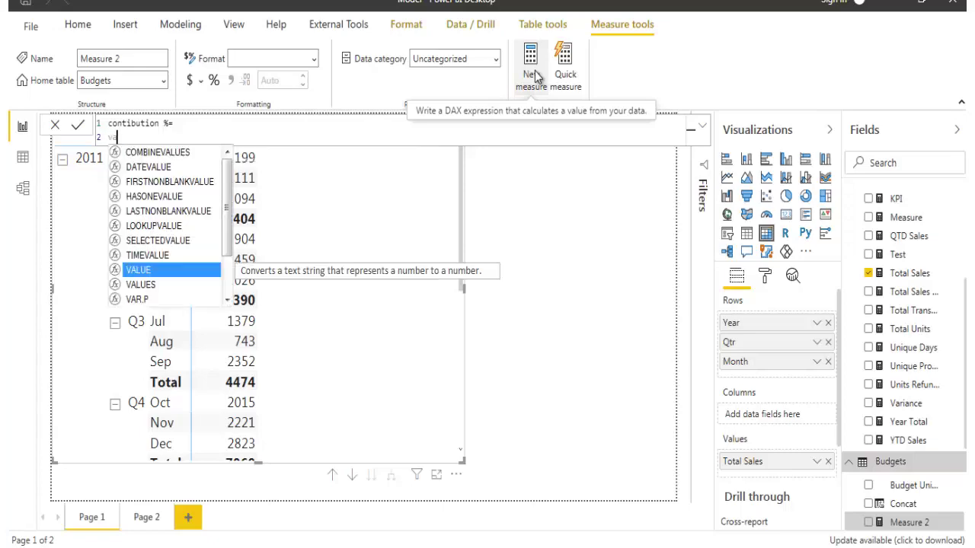
type("_Total=")
key("shift+Return")
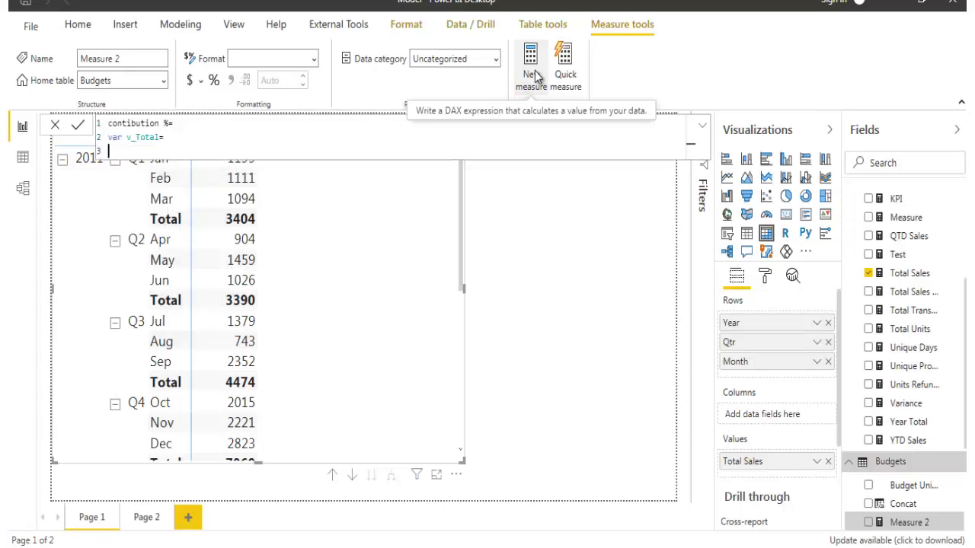
- Start the v_Total expression with an IF whose logical test is ISINSCOPE( 'Calendar'[Month] )
type("IF(")
key("shift+Return")
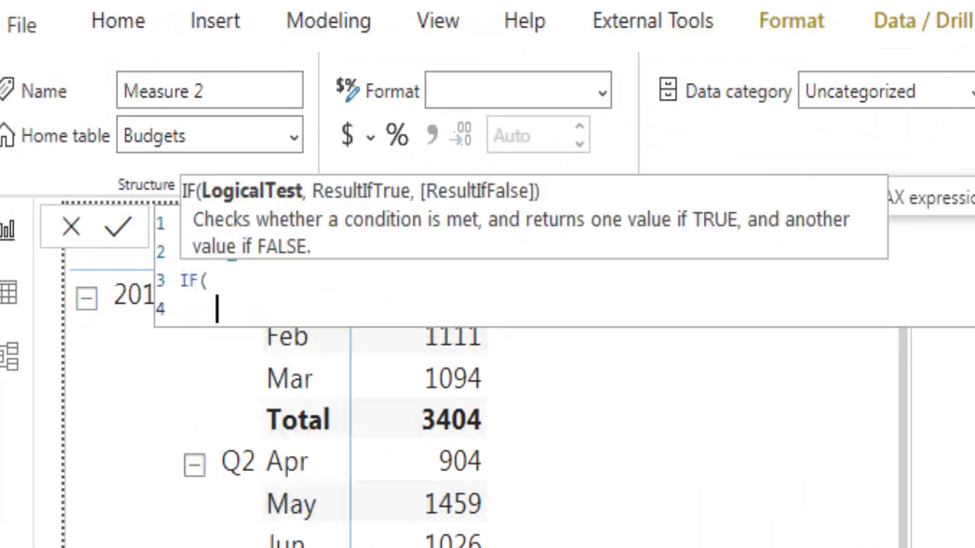
type("Isin")
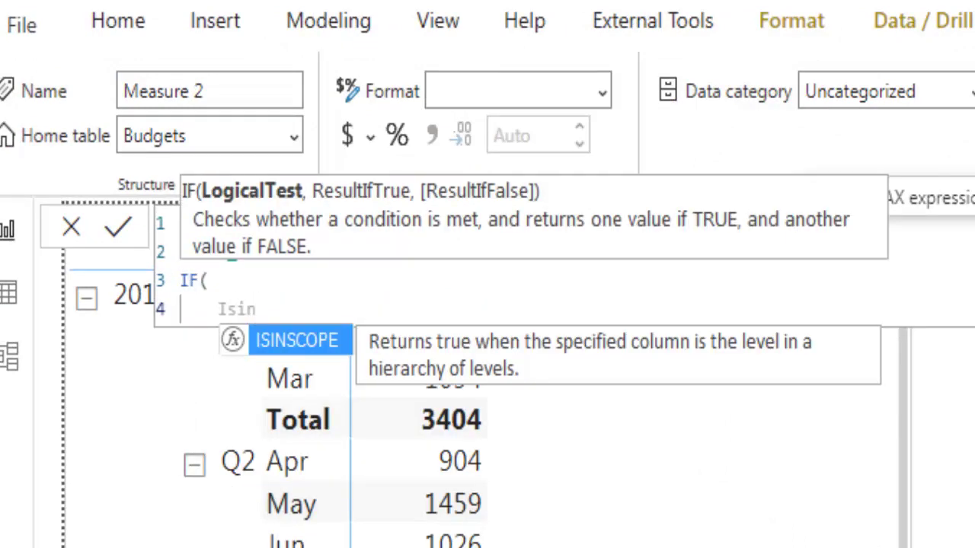
key("Tab")
type("mon")
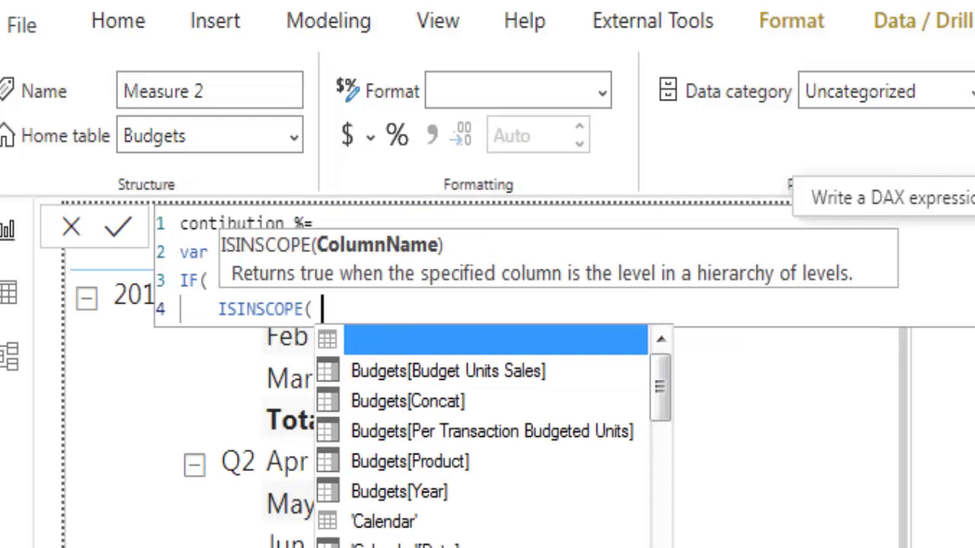
key("Tab")
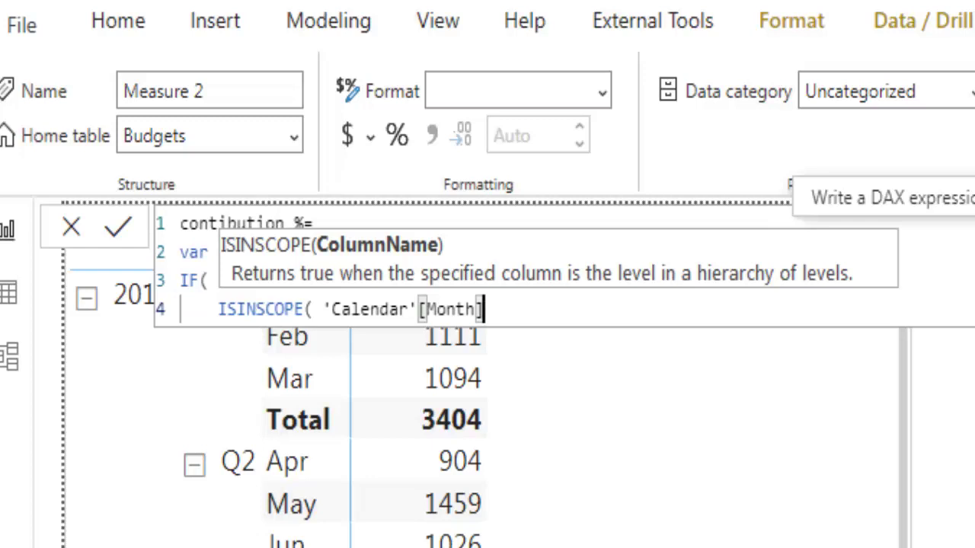
type(")")
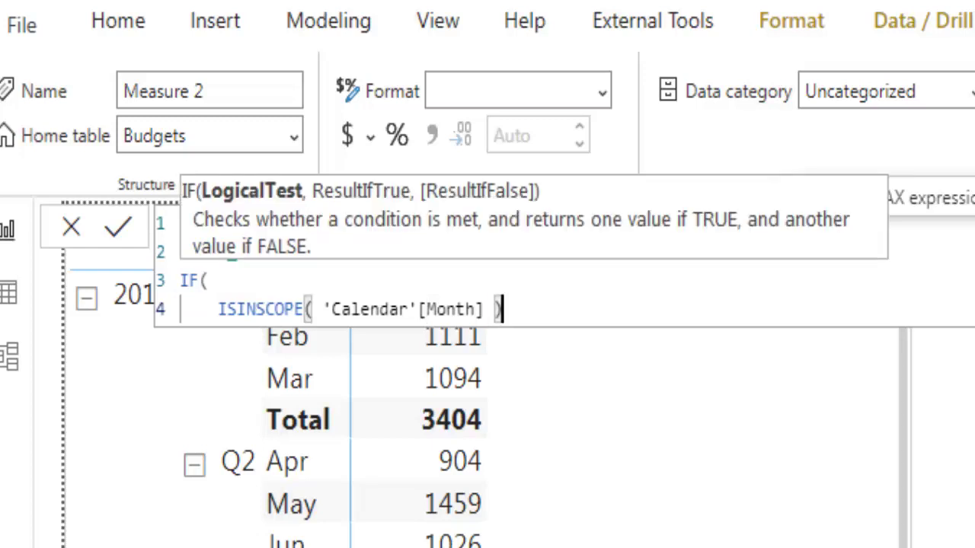
type(",")
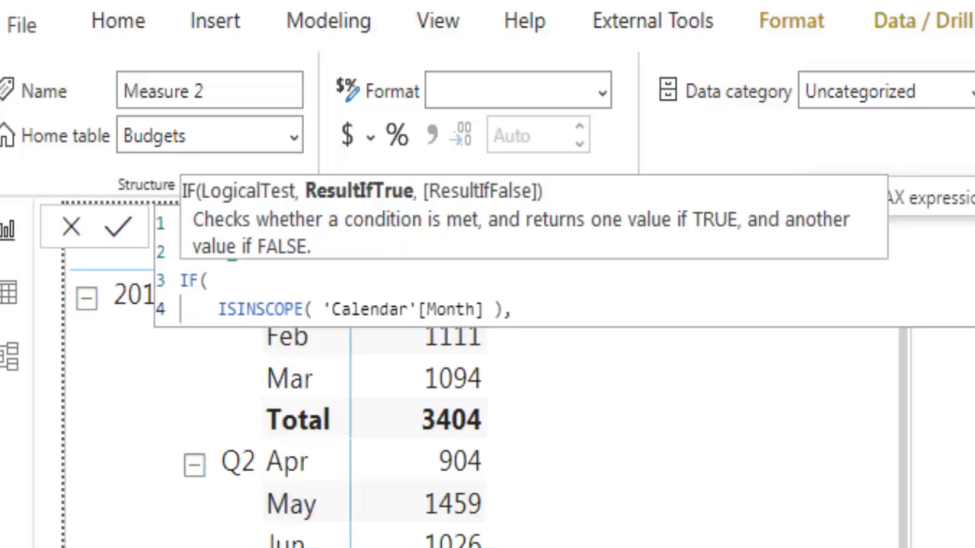
- Enter the text "Month" on its own line as the IF function's true result
key("Return")
type("\"")
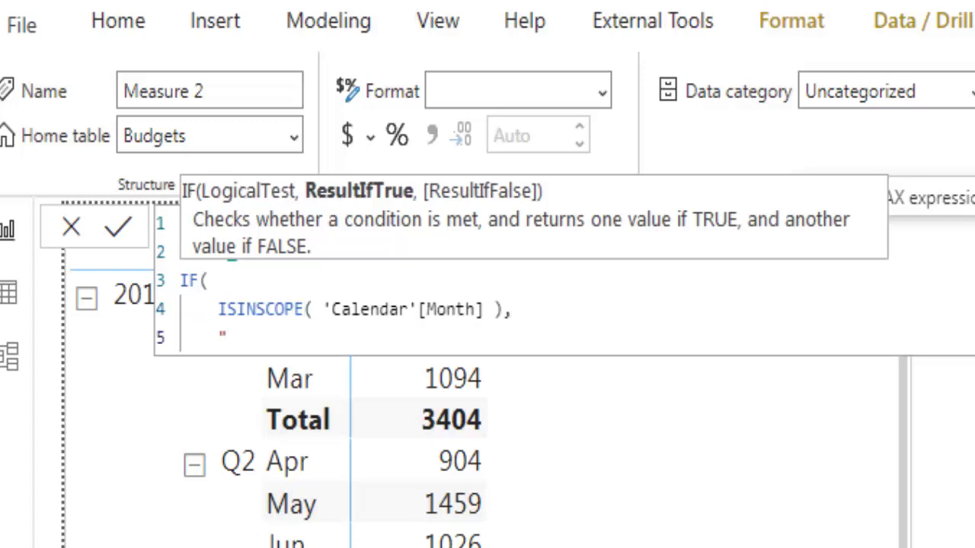
type("Month")
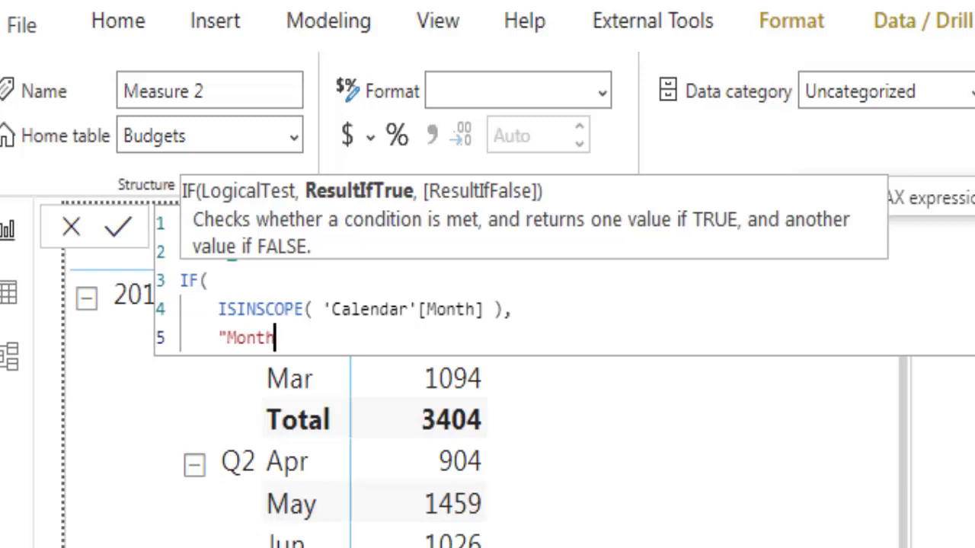
key("BackSpace")
key("BackSpace")
type("th\",")
key("Return")
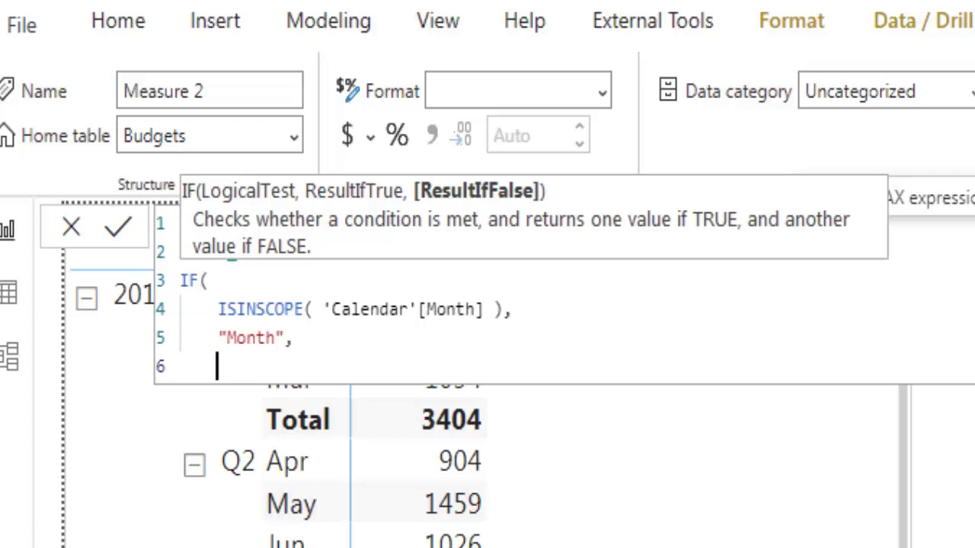
- Add a nested IF as the false result, testing ISINSCOPE( 'Calendar'[Qtr] )
type("if")
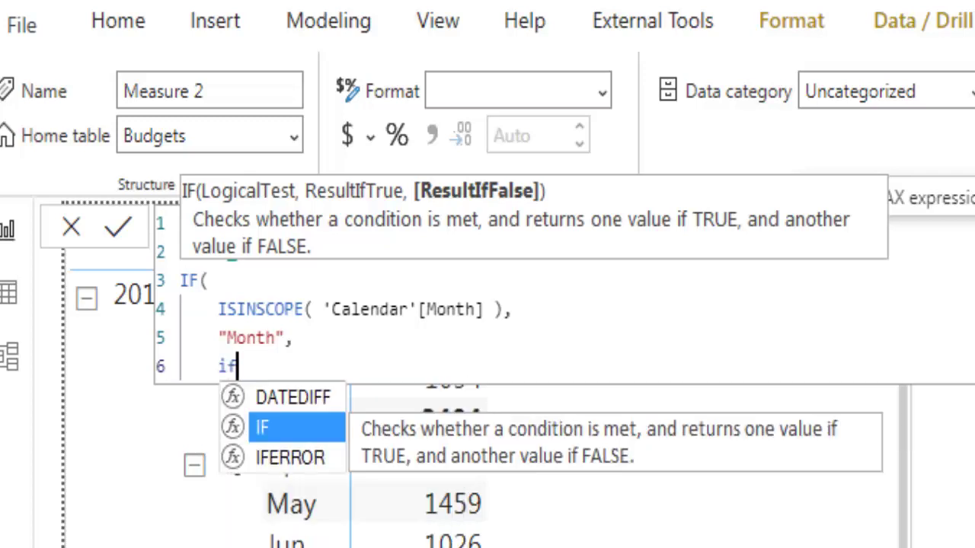
key("Tab")
key("Return")
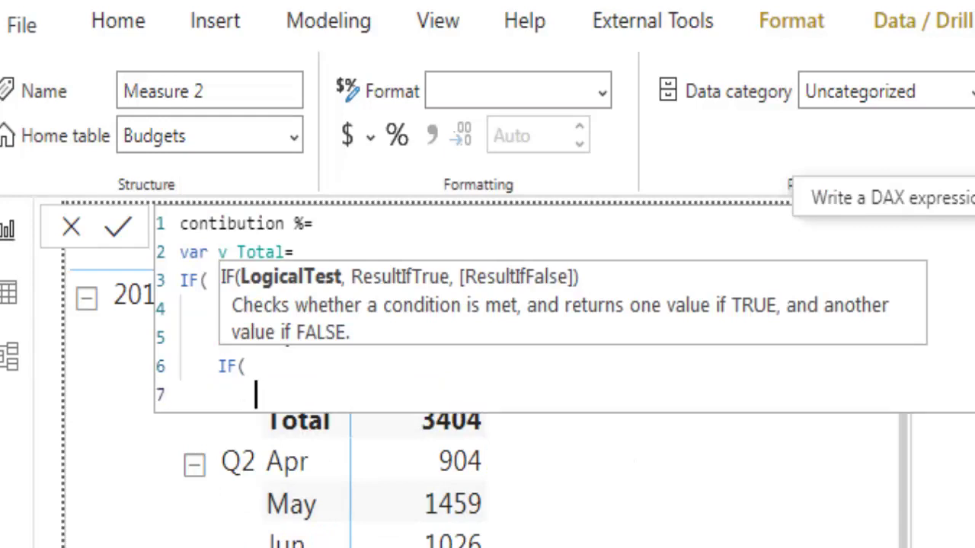
type("isin")
key("Tab")
type("qtr")
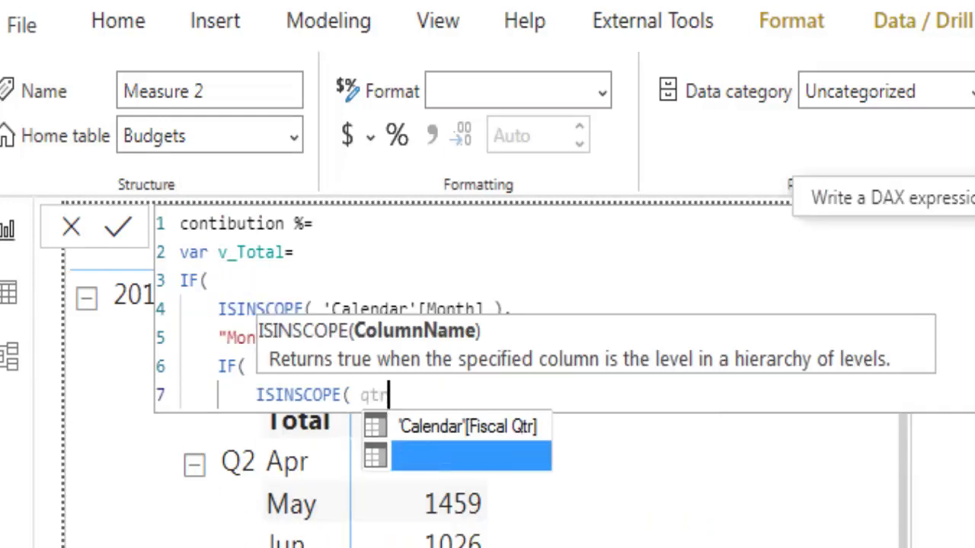
key("Tab")
type(")")
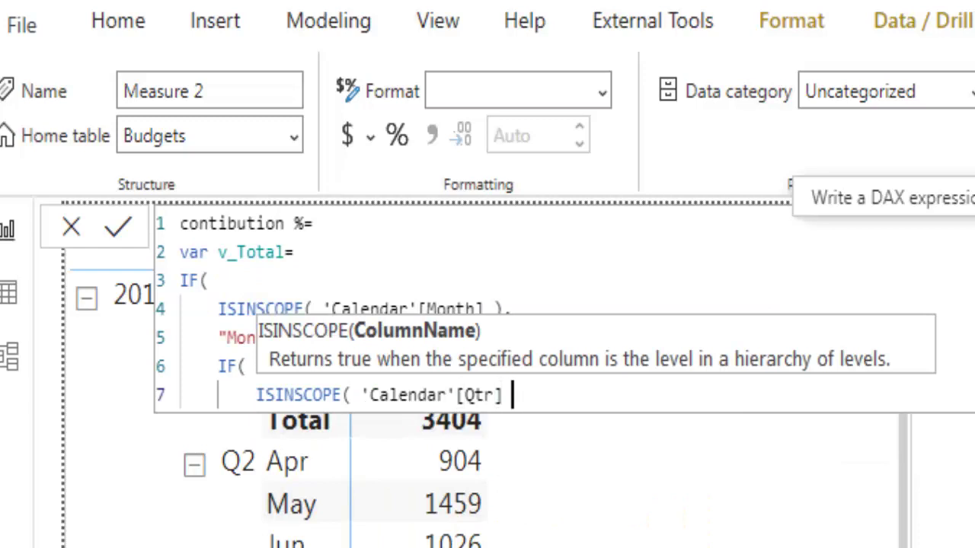
type(",")
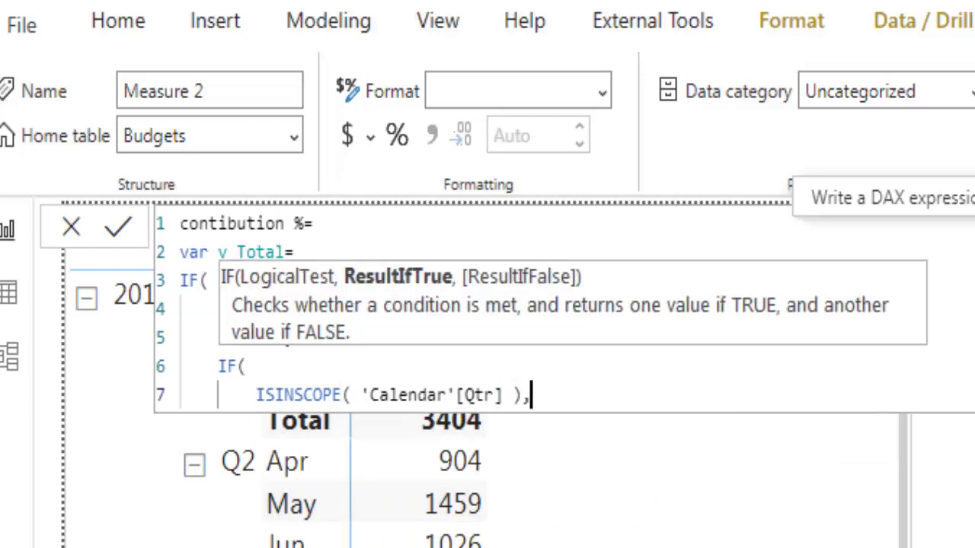
- Give the nested IF the true result "Qtr" and close its parenthesis on a new line
key("Return")
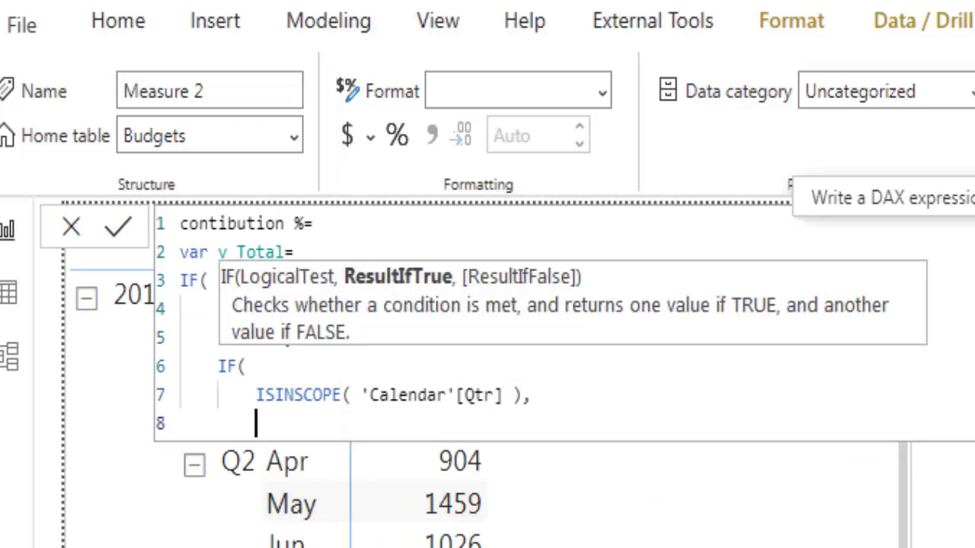
type("\"Q")
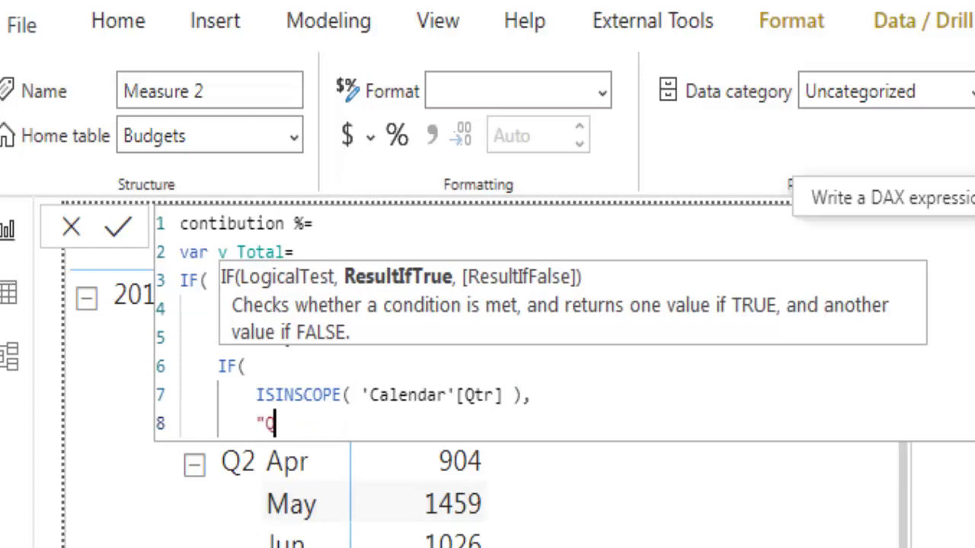
type("tr\"")
key("Return")
type(")")
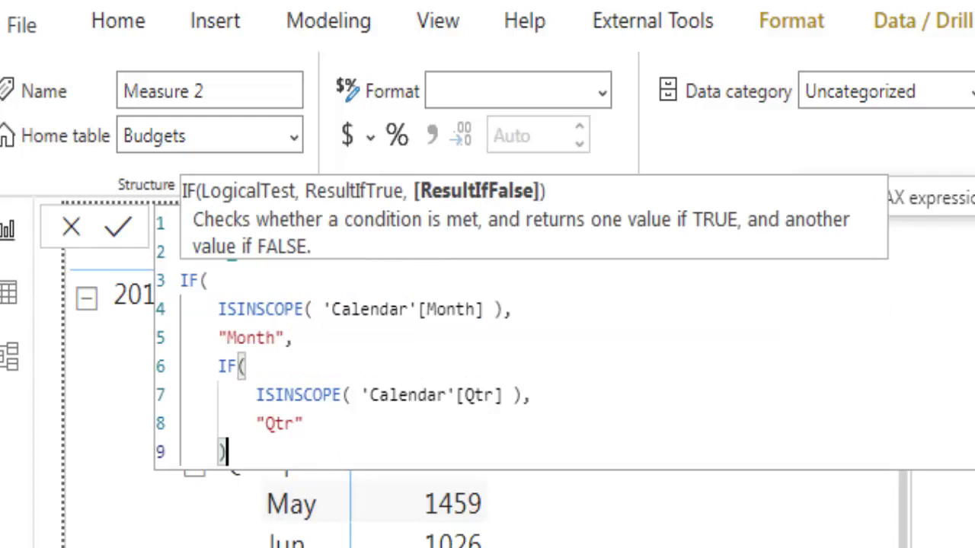
- Close the outer IF, return v_Total, and commit the measure formula
key("Return")
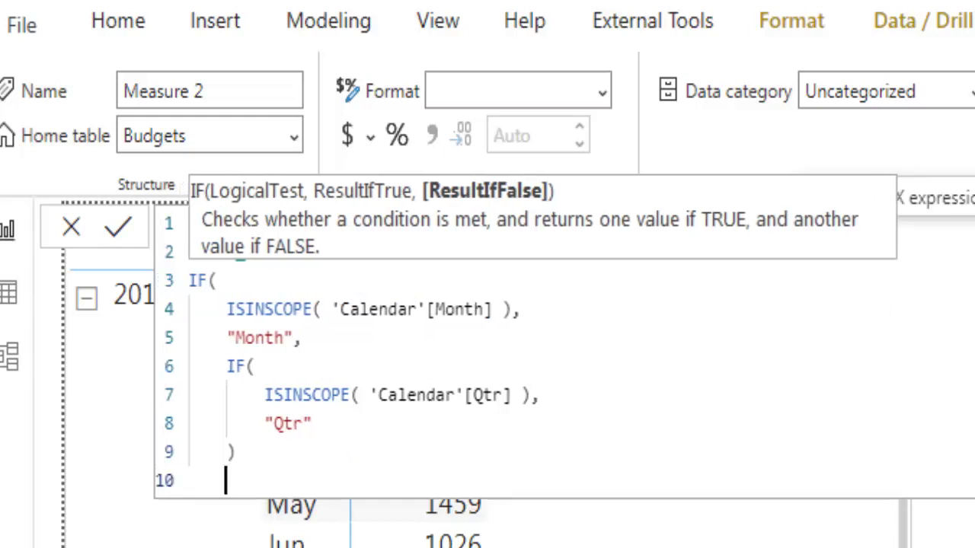
type(")")
key("Return")
type("return")
key("Return")
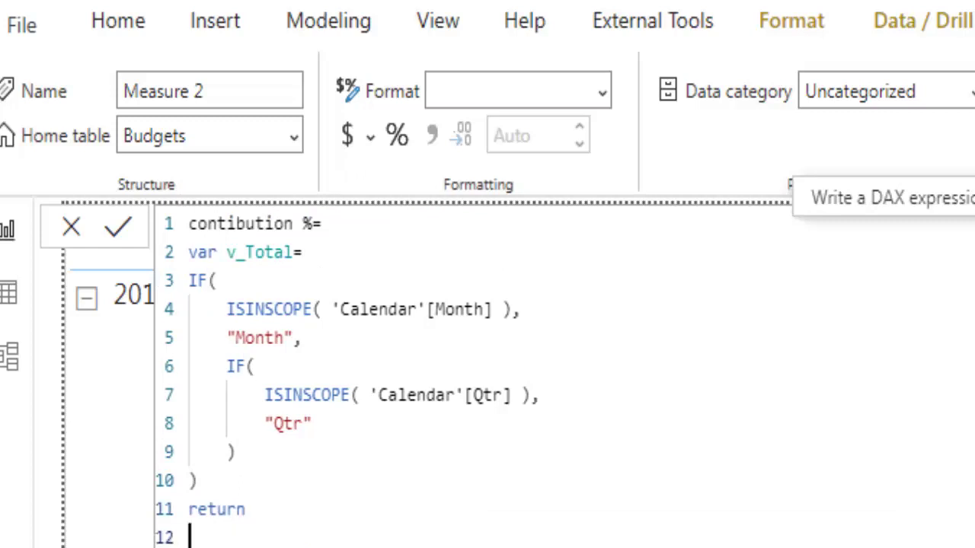
type("v_Total")
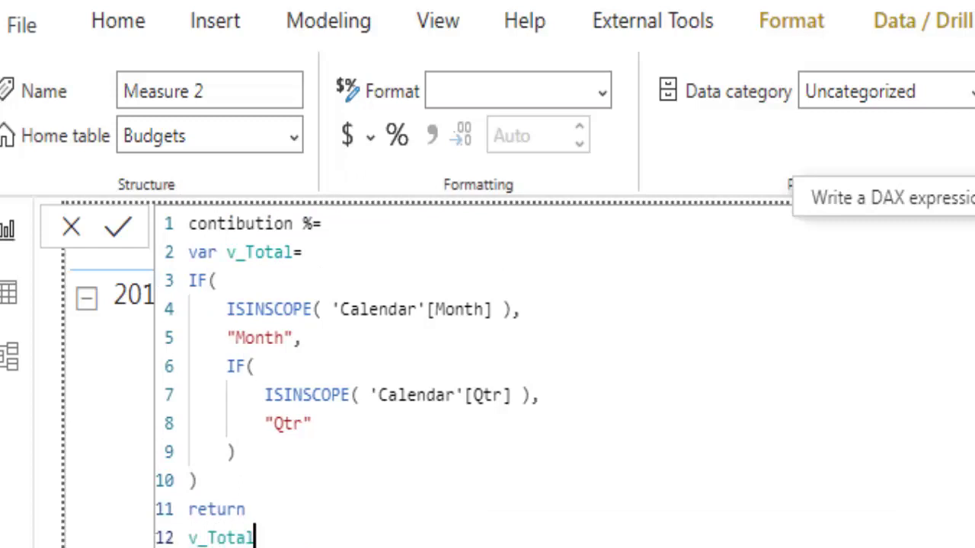
key("Return")
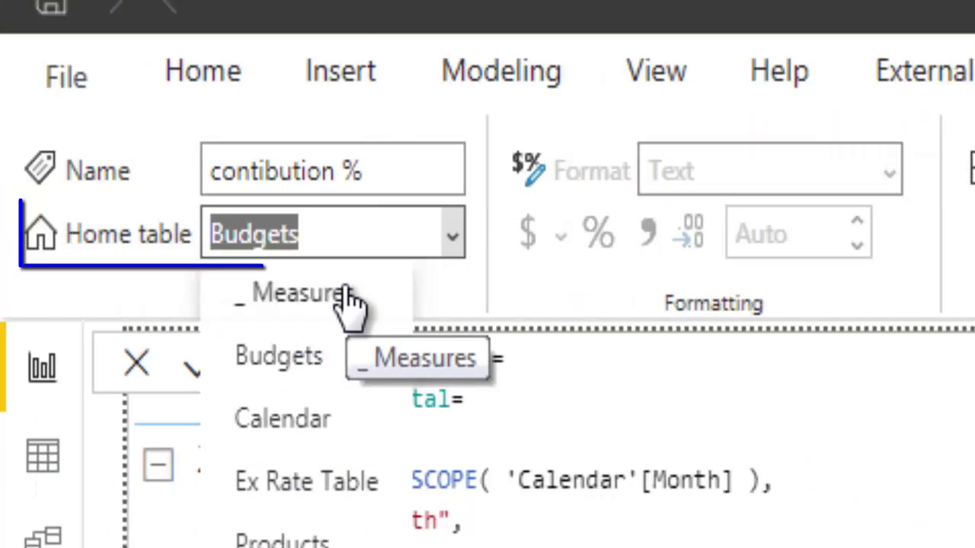
- Set the measure's home table to _ Measures and add contibution % to the matrix values beside Total Sales
key("Escape")
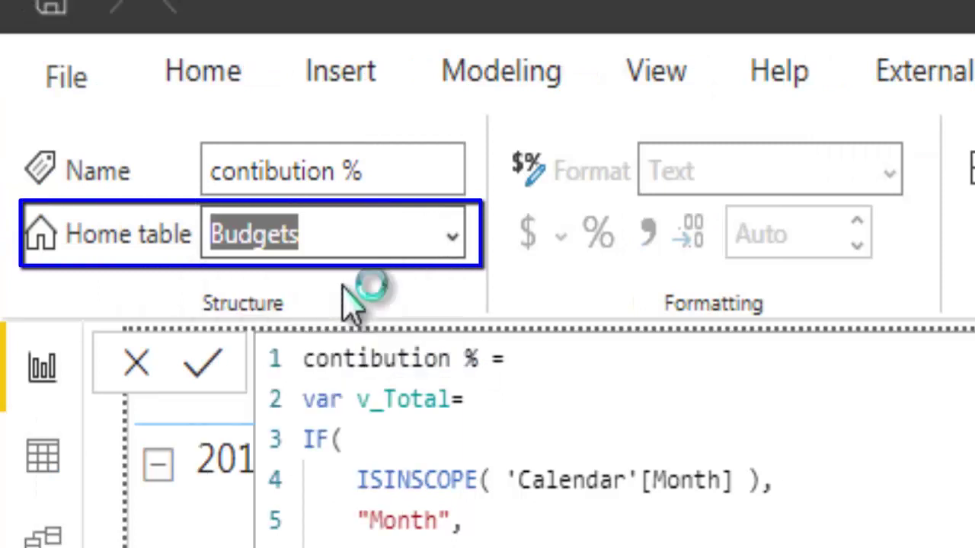
key("Up")
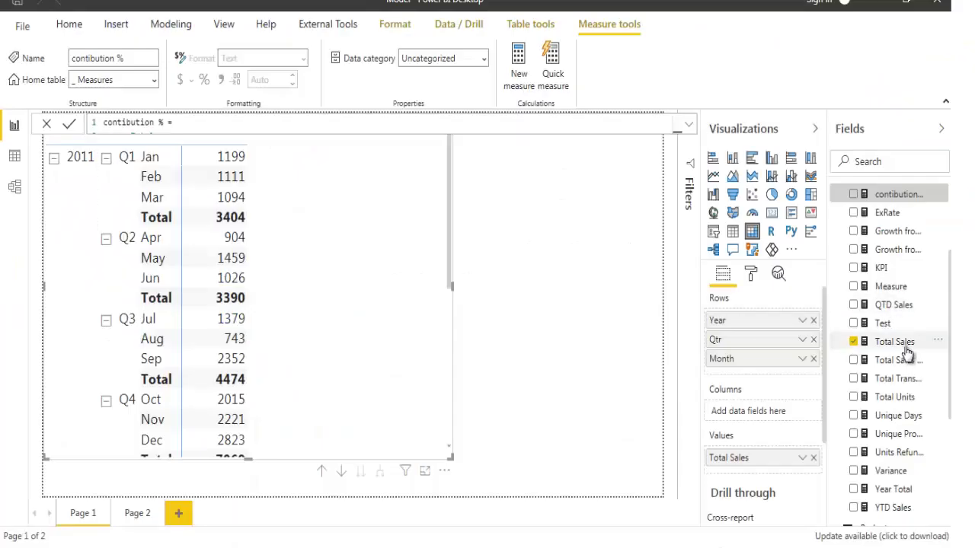
scroll(905, 320, "up", 2)
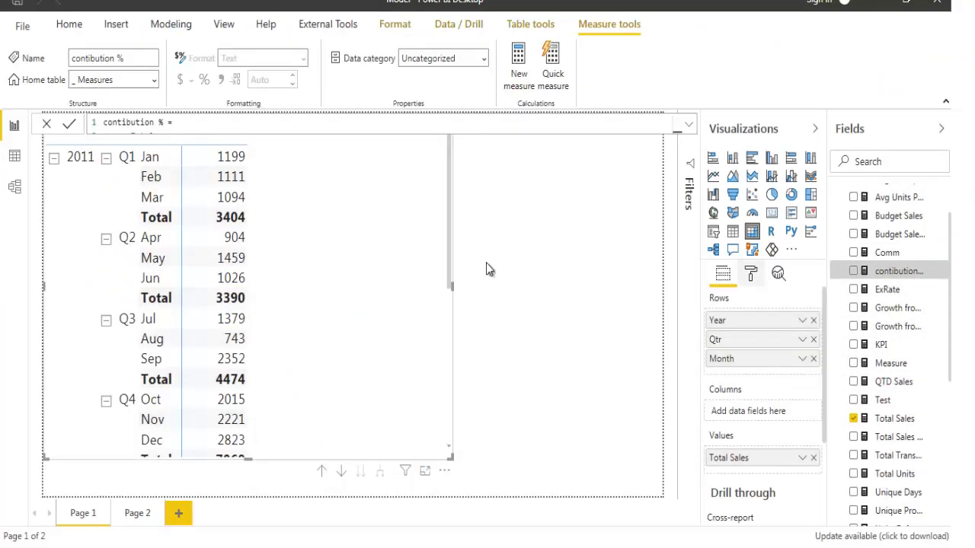
left_click_drag(914, 273, 358, 257)
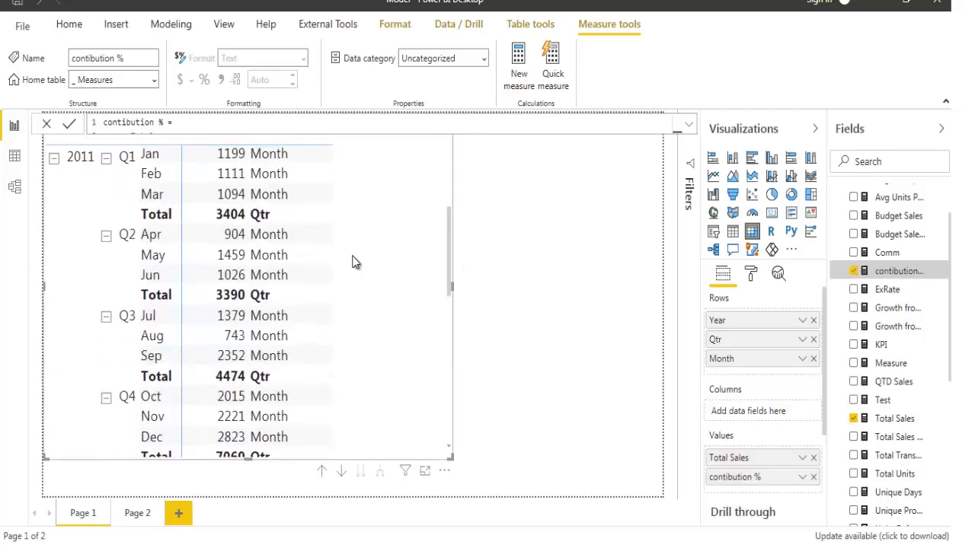
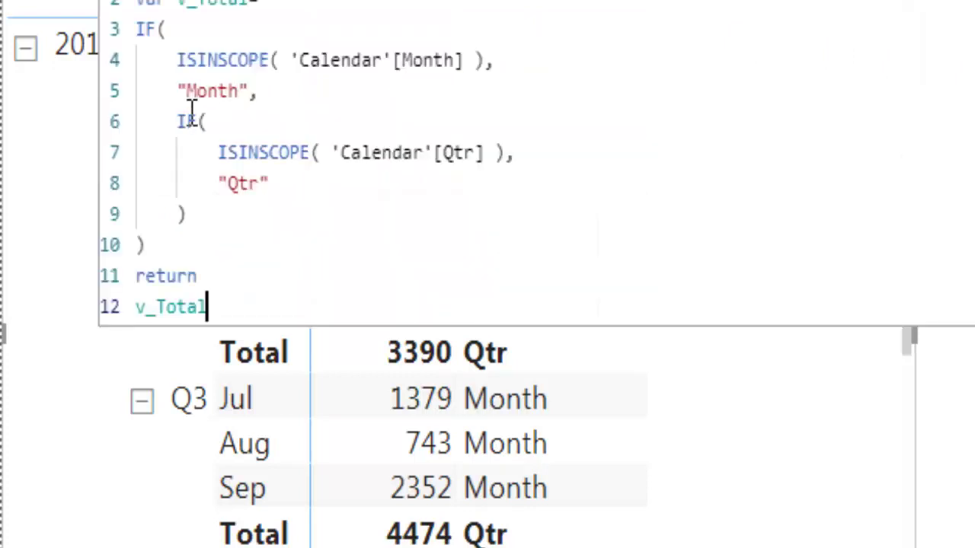
- Replace the outer IF's "Month" result with the start of a CALCULATE( call that takes [Total Sales] as its expression
left_click(167, 90)
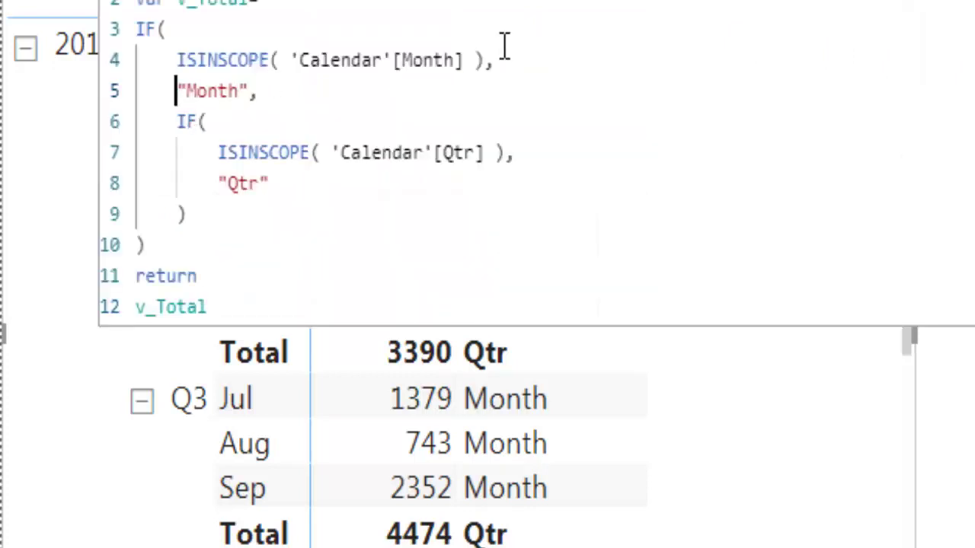
key("shift+End")
type("CALCULATE(")
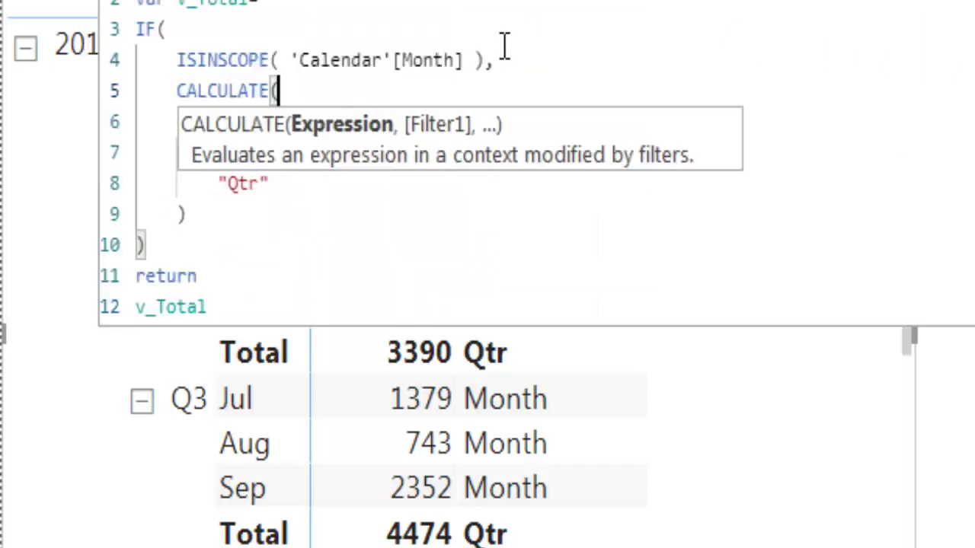
key("Return")
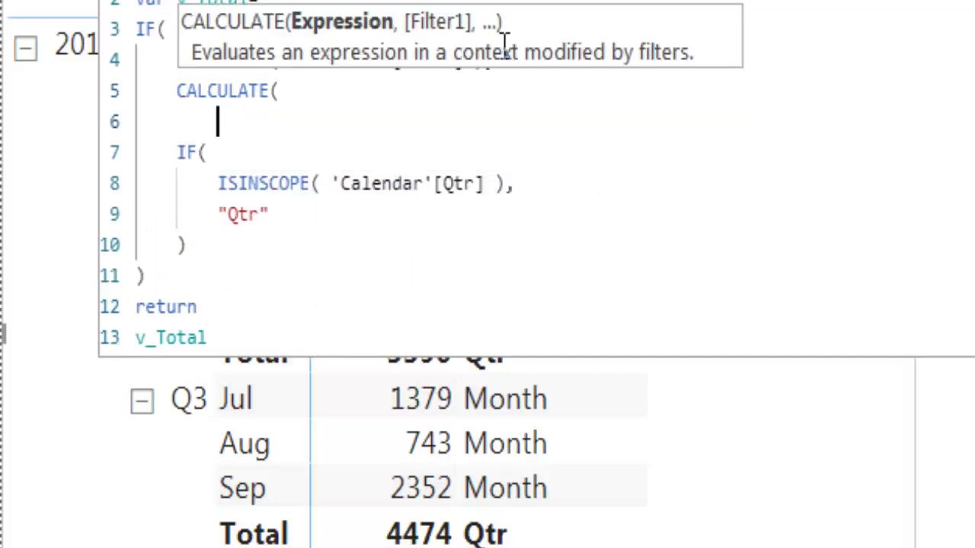
type("[Total Sales]")
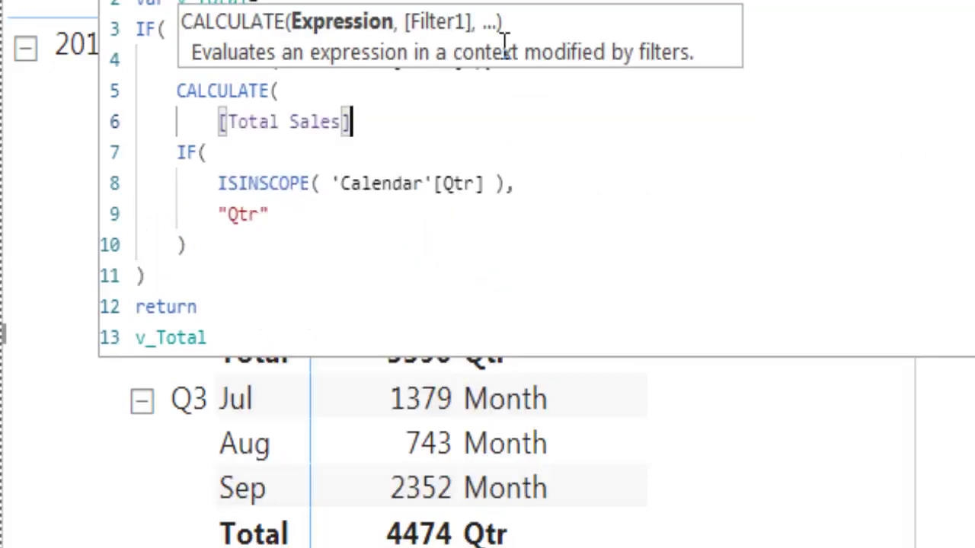
type(",")
key("Return")
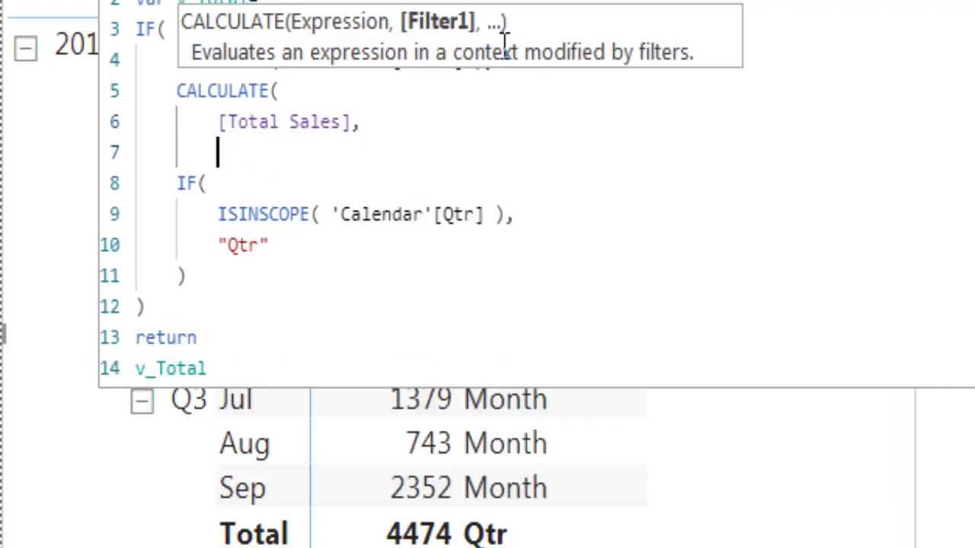
- Add the filter ALL( 'Calendar'[Month],'Calendar'[Index] ) to the month-level CALCULATE, followed by a comma
type("all(")
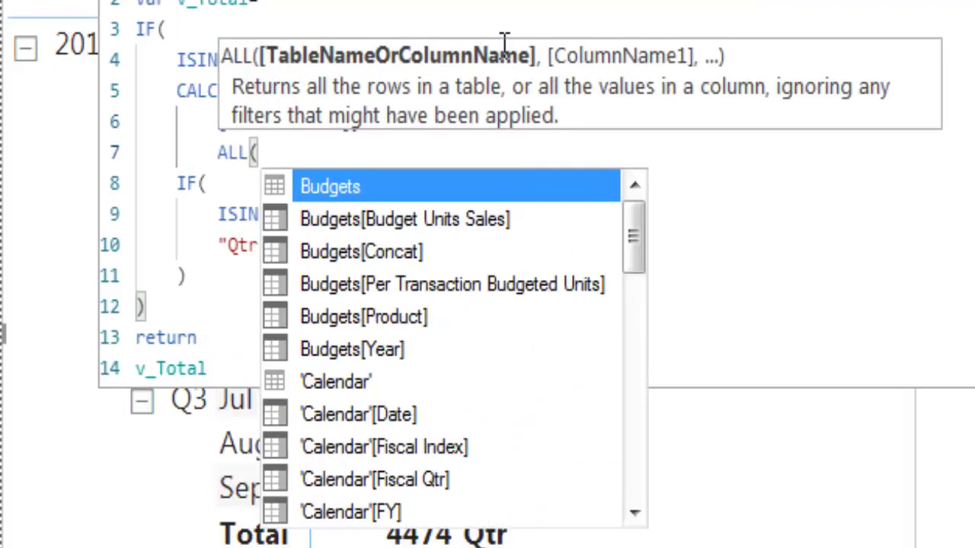
type(" month")
key("Tab")
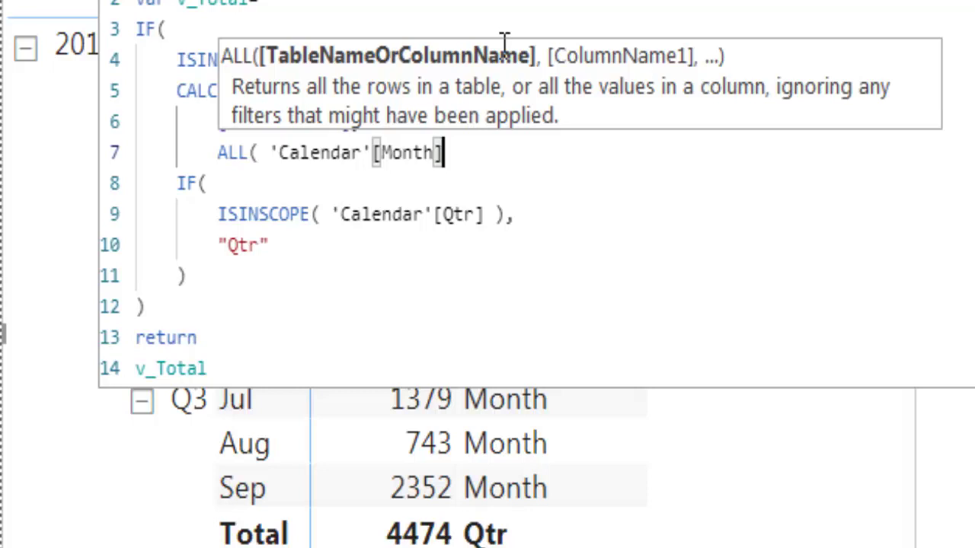
type(",'Calendar'[Index]")
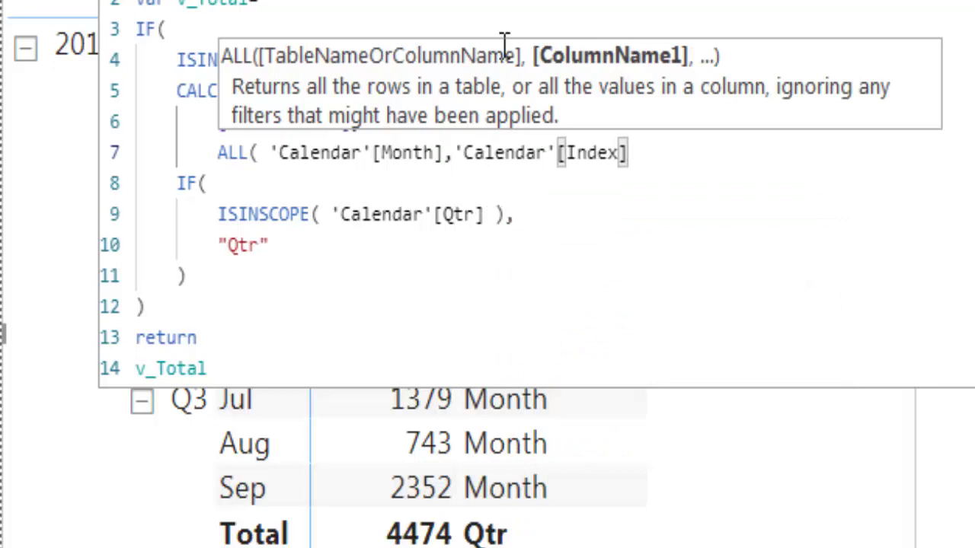
type(" )")
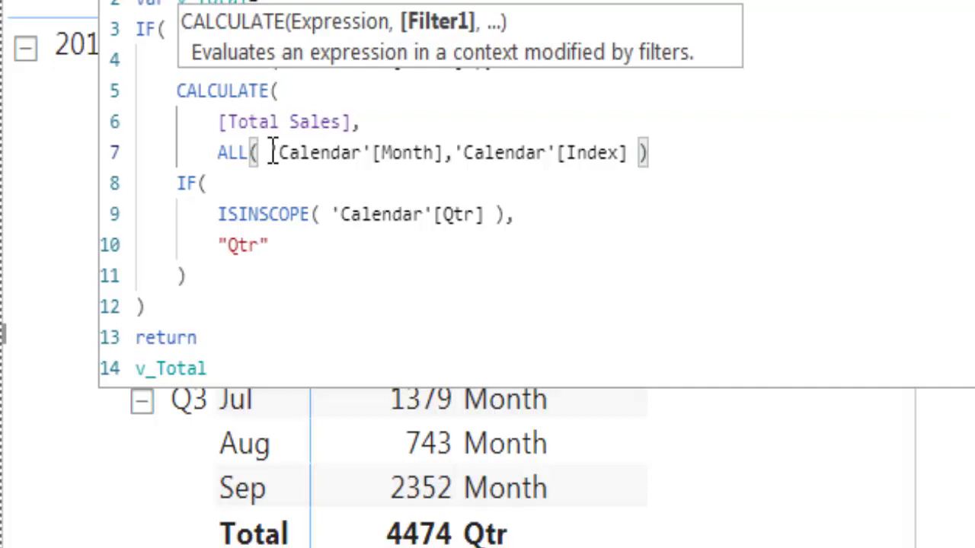
left_click_drag(271, 152, 638, 152)
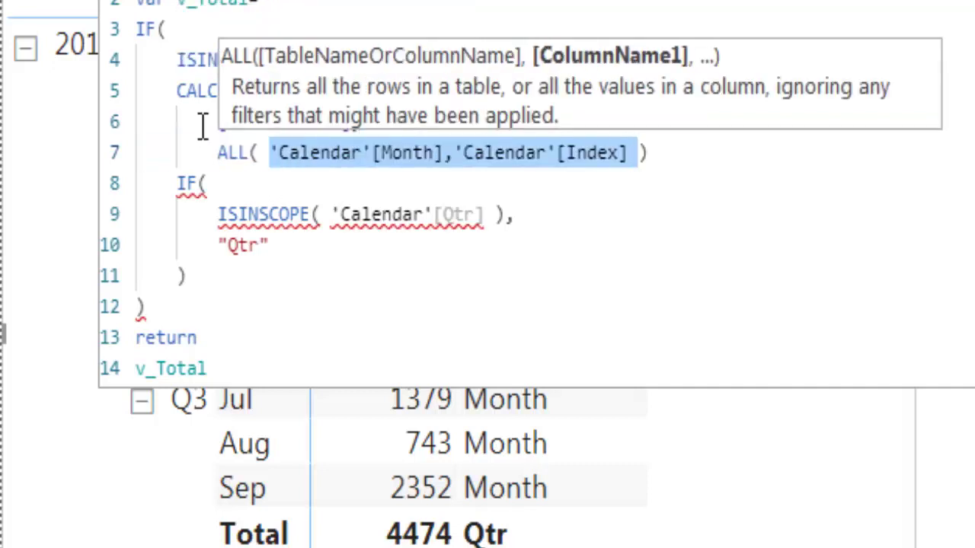
left_click(792, 169)
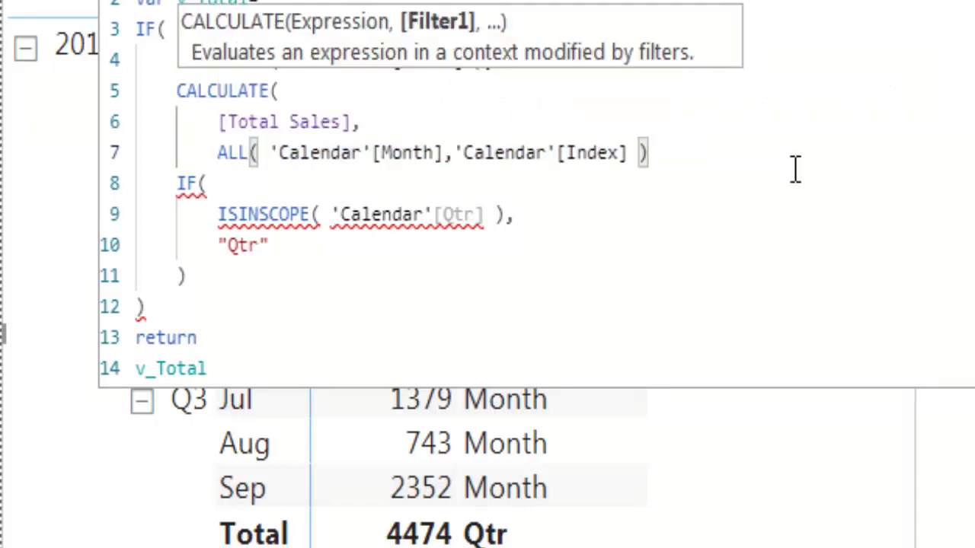
type(",")
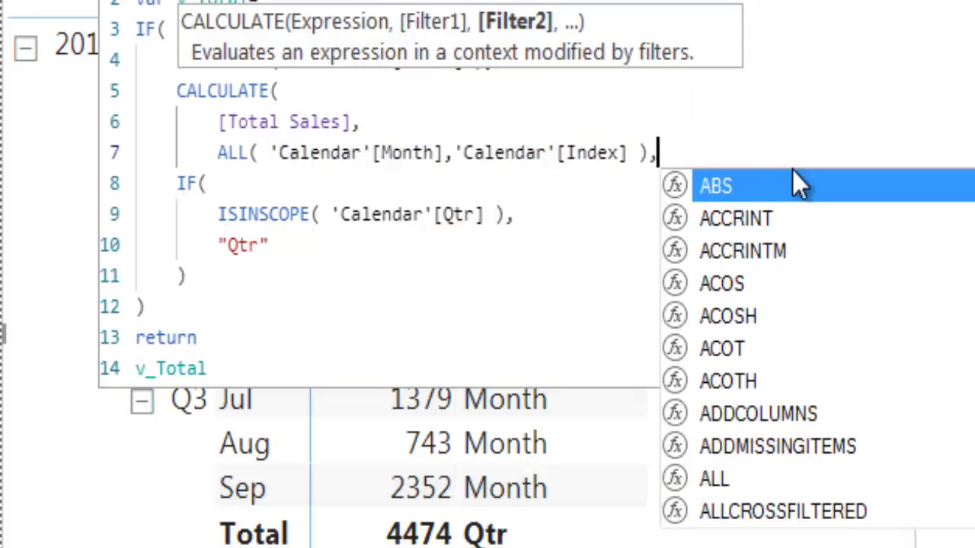
key("Escape")
- Copy the three-line month-level block, from CALCULATE( through the ALL filter and its trailing comma
key("Down")
key("Down")
key("Down")
key("Up")
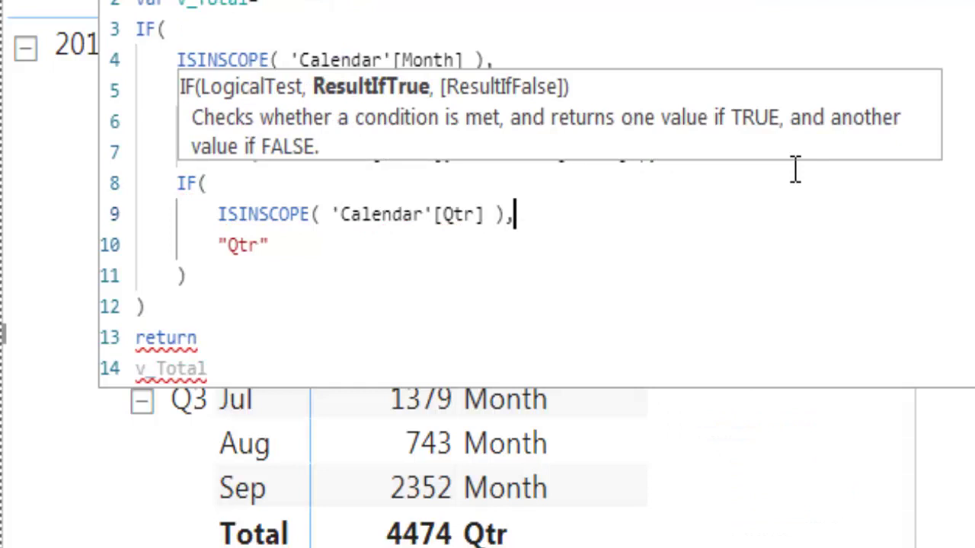
key("Down")
key("Up")
key("Up")
key("Up")
key("Up")
key("Up")
key("Home")
key("shift+Down")
key("shift+Down")
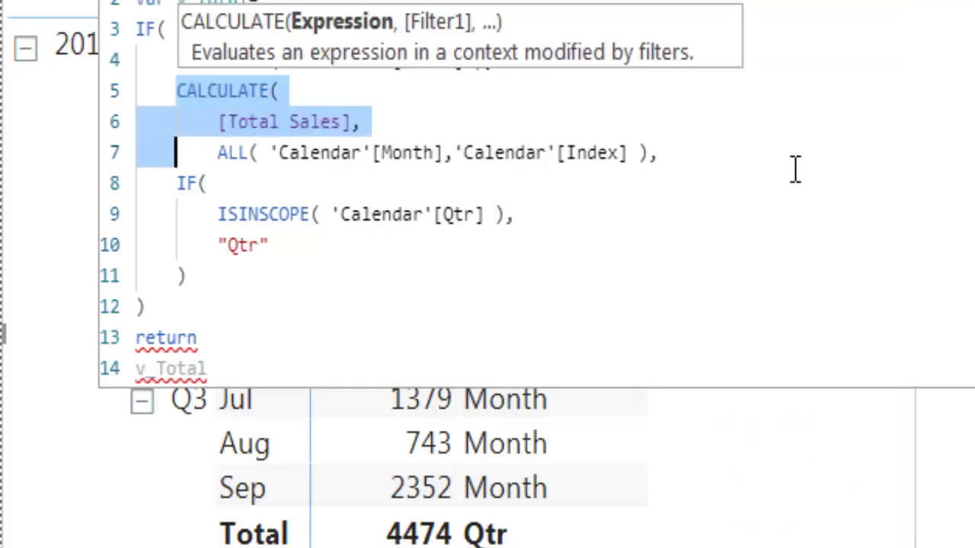
key("shift+Down")
key("shift+Up")
key("shift+End")
key("ctrl+c")
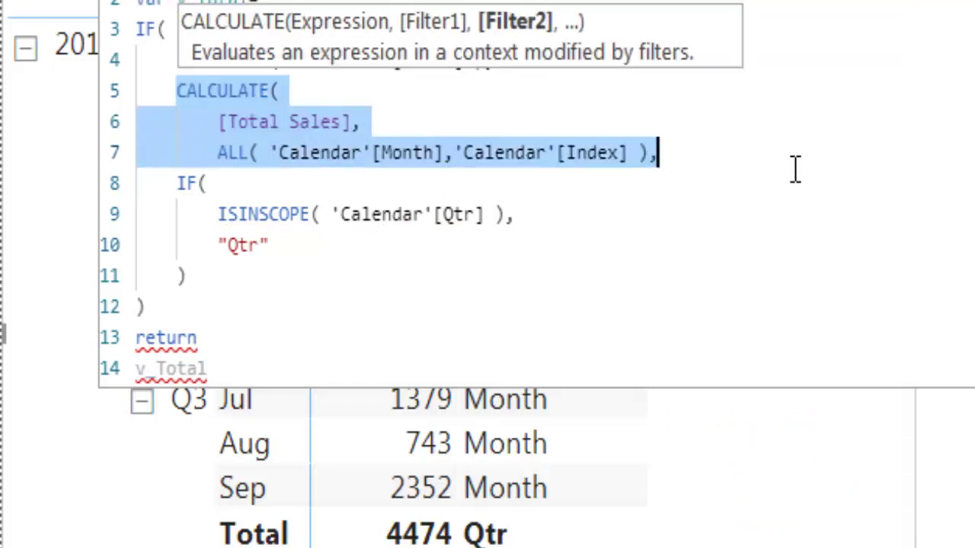
- Paste the copied CALCULATE block over the "Qtr" result in the nested IF
key("Down")
key("Down")
key("Down")
key("Down")
key("Up")
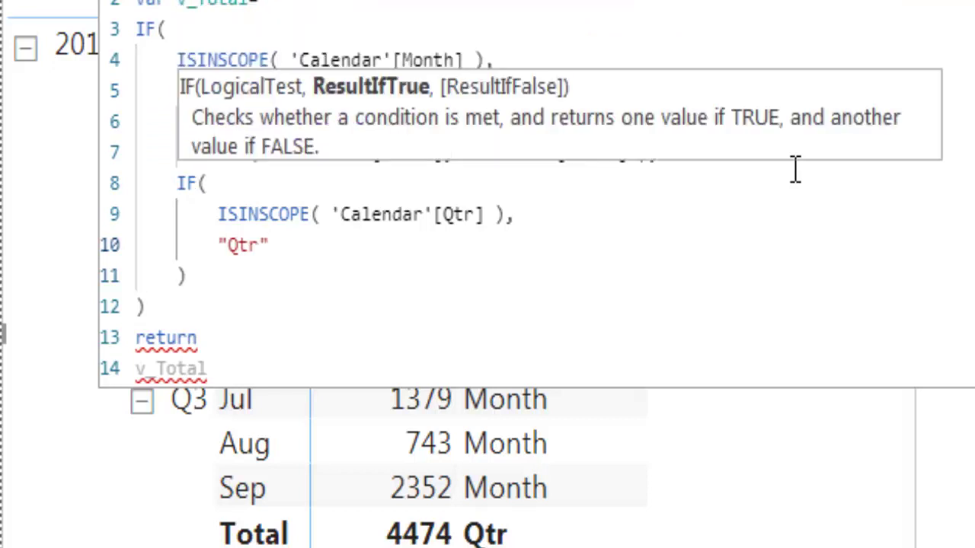
key("shift+Home")
key("ctrl+v")
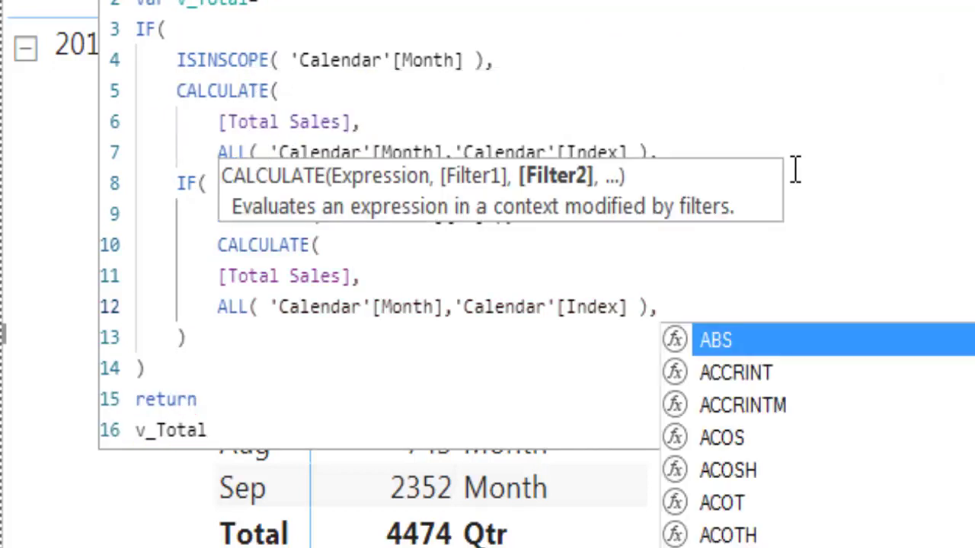
- Replace the column arguments of ALL in the nested IF's CALCULATE with 'Calendar'[Qtr]
key("Left")
key("Left")
key("ctrl+shift+Left")
key("ctrl+shift+Left")
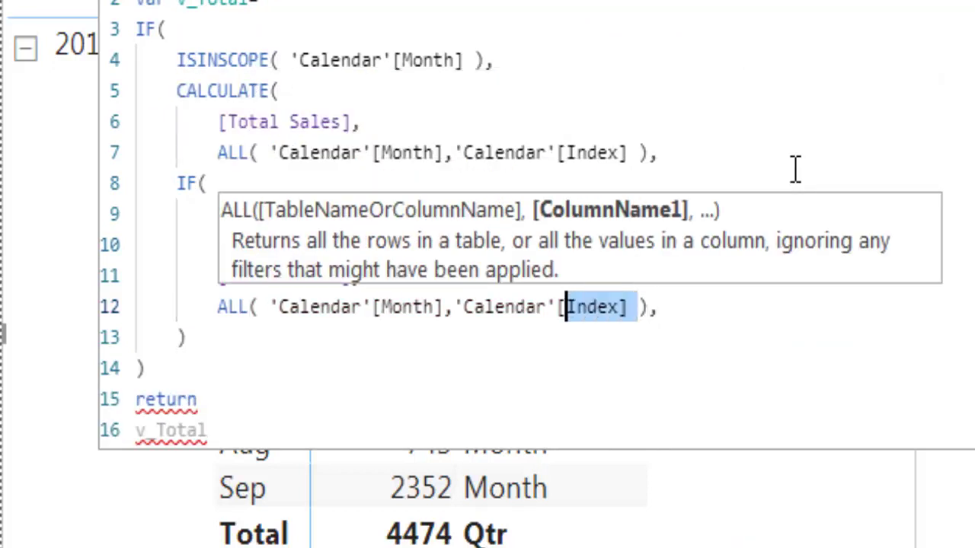
key("ctrl+shift+Left")
key("ctrl+shift+Left")
key("ctrl+shift+Left")
key("ctrl+shift+Left")
key("ctrl+shift+Left")
key("ctrl+shift+Left")
key("BackSpace")
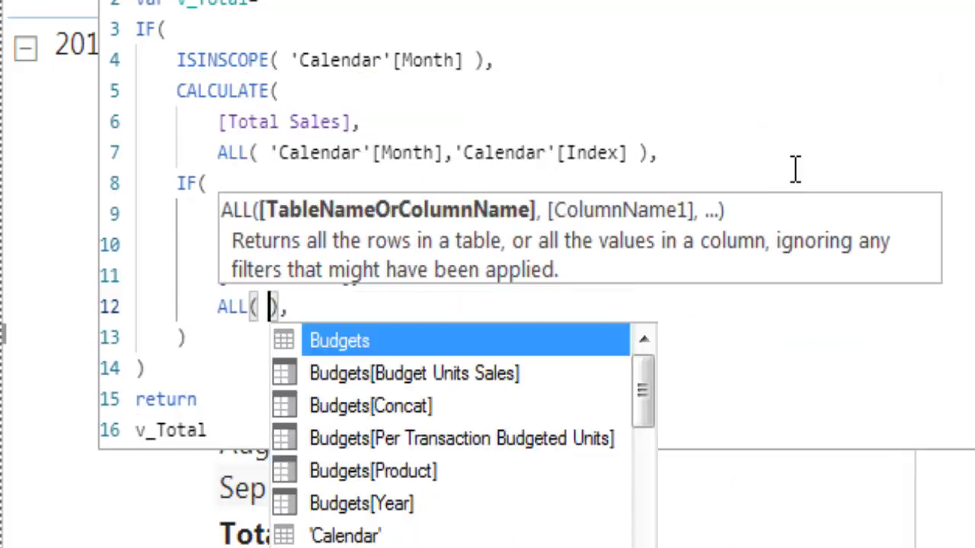
type("'Calendar'[Qtr]")
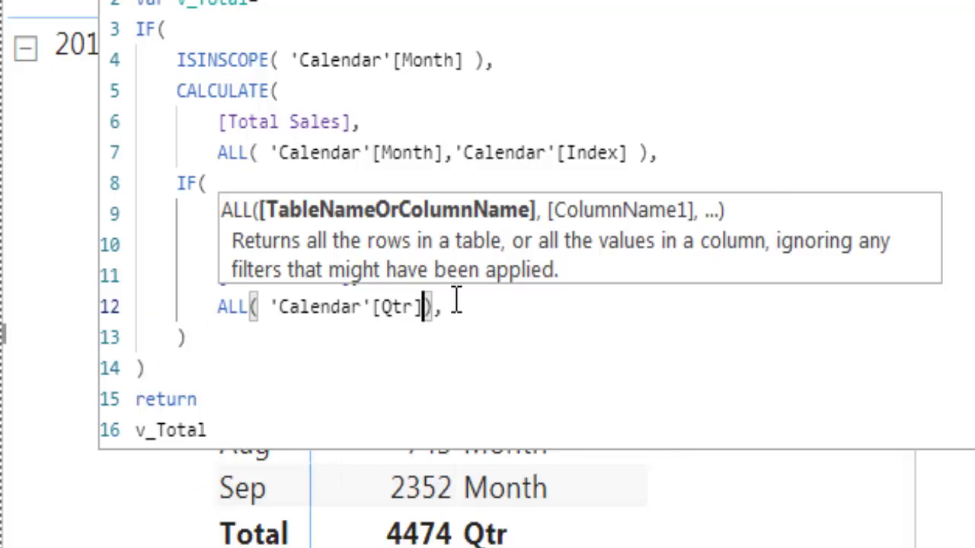
- Close the quarter-level CALCULATE with a parenthesis on a new line and remove the comma after its ALL filter
key("Return")
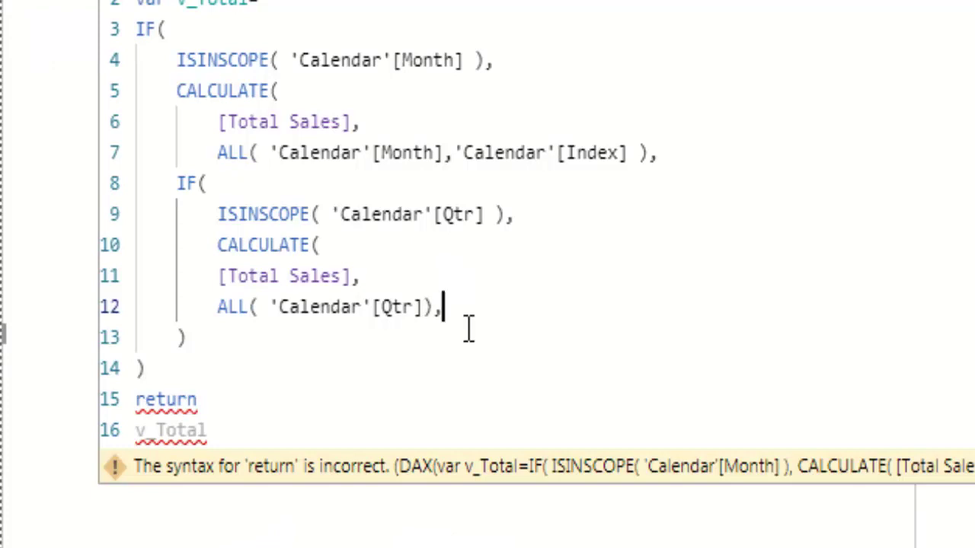
key("shift+Return")
type(")")
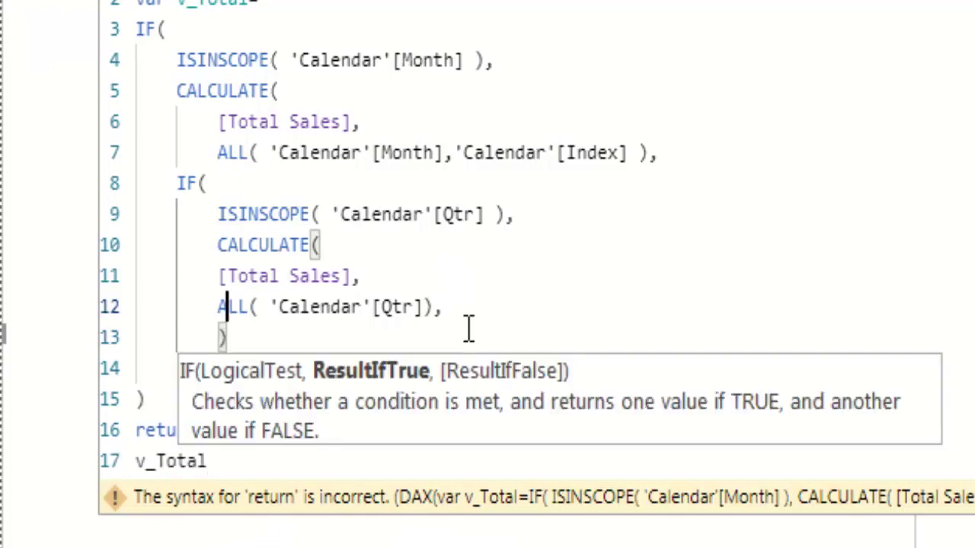
left_click(468, 327)
key("BackSpace")
- Replace the comma after the month-level ALL filter with ")," on a new line and commit the formula
left_click(677, 153)
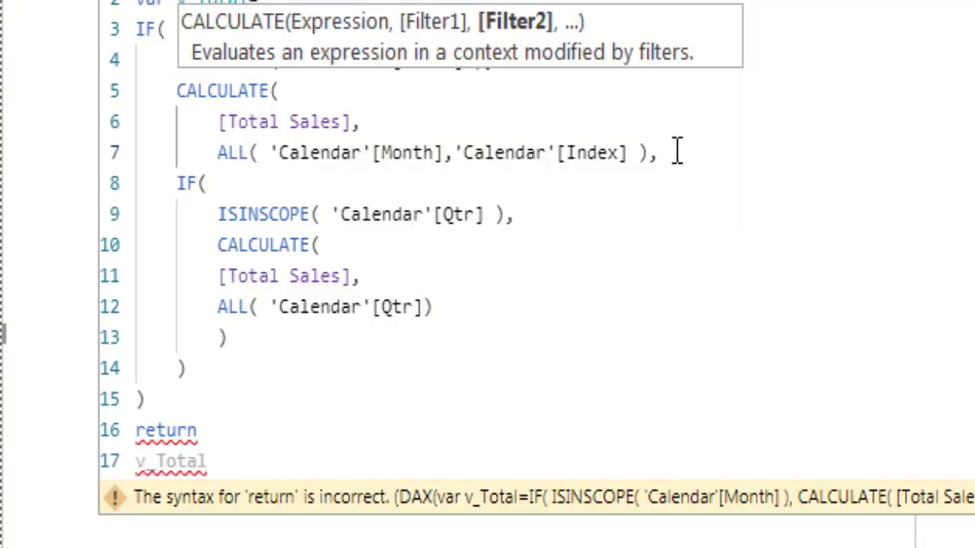
key("BackSpace")
key("shift+Return")
key("BackSpace")
type(")")
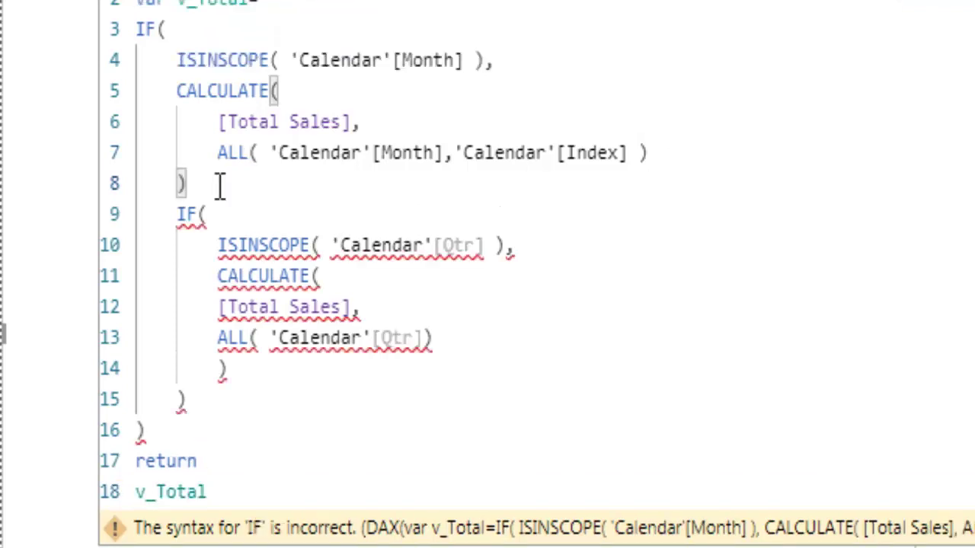
type(",")
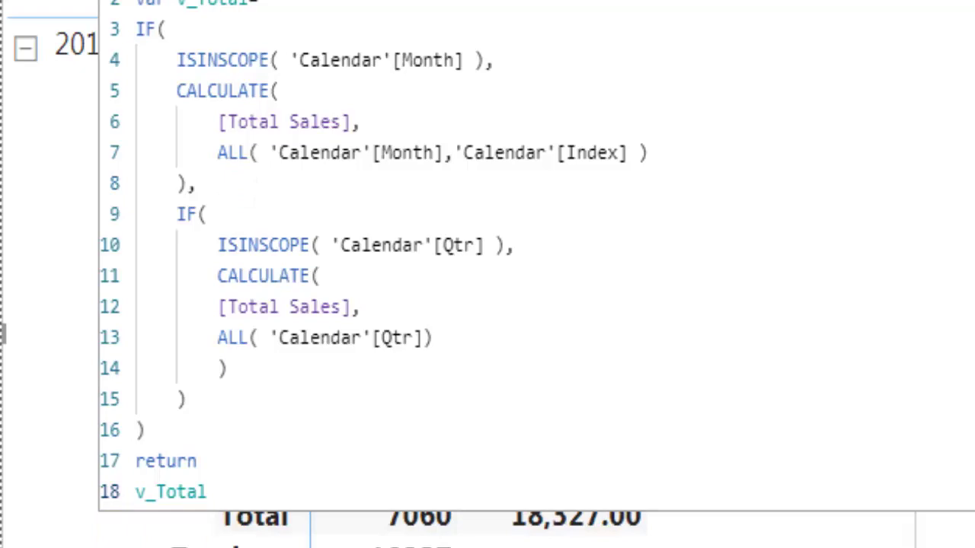
key("Return")
- Define the variable v_CurrentRow as [Total Sales] on a new line before return in the contibution % formula
scroll(721, 535, "up", 3)
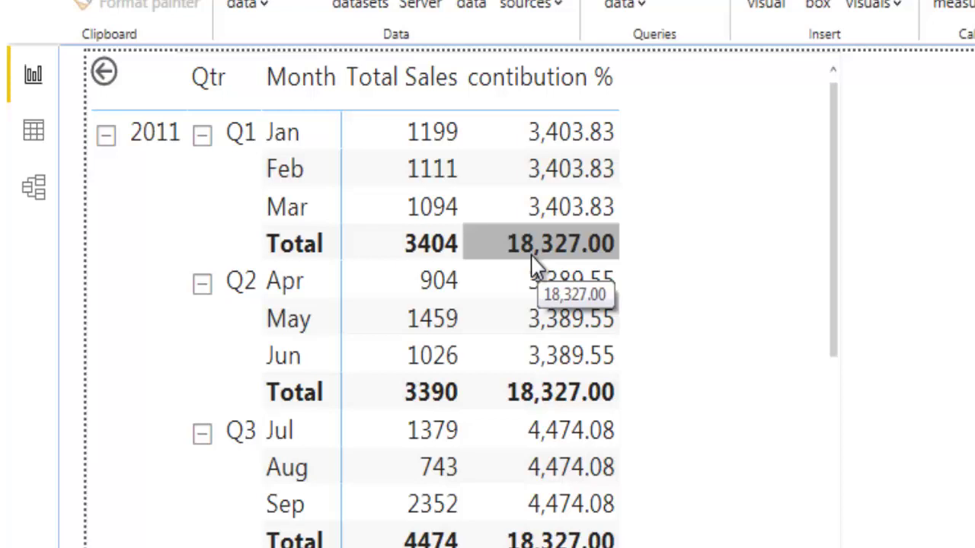
scroll(518, 289, "down", 5)
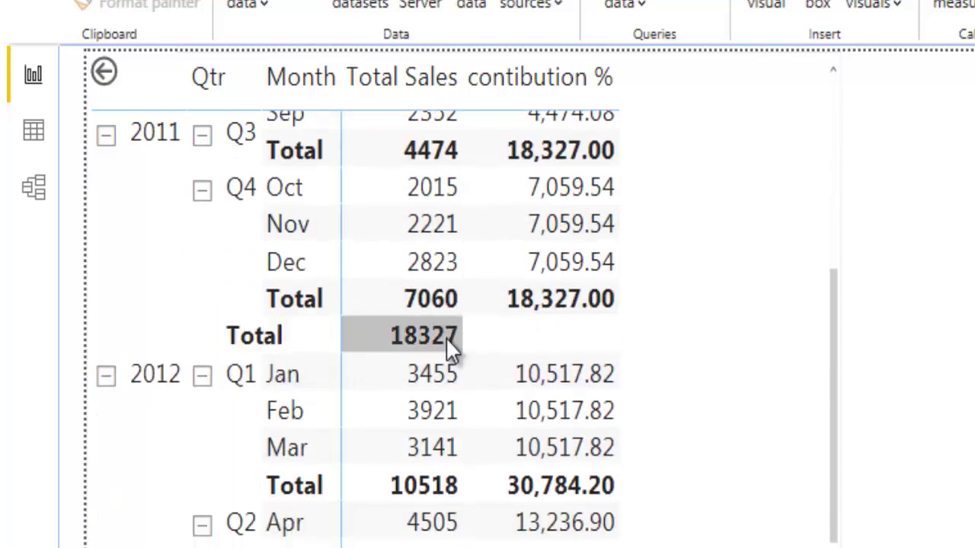
scroll(442, 342, "down", 5)
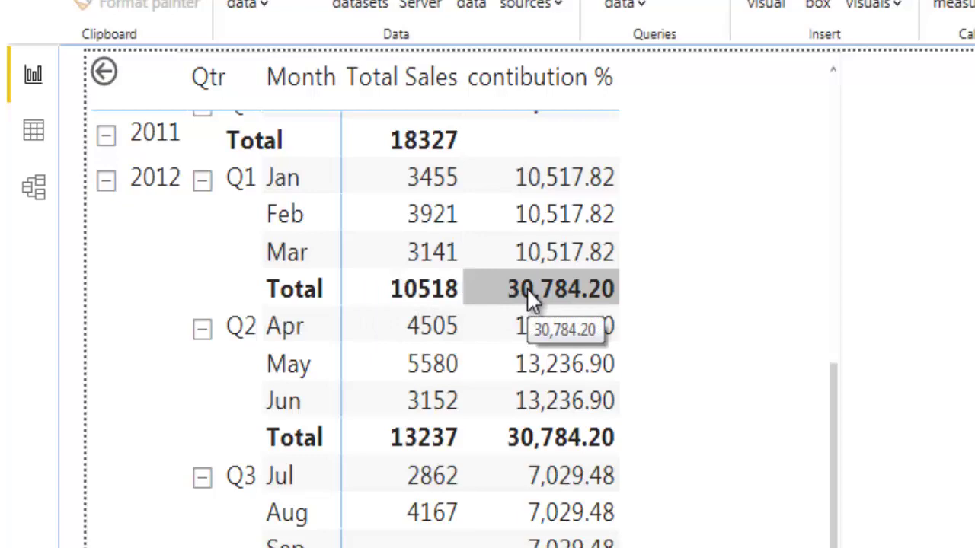
scroll(527, 290, "up", 6)
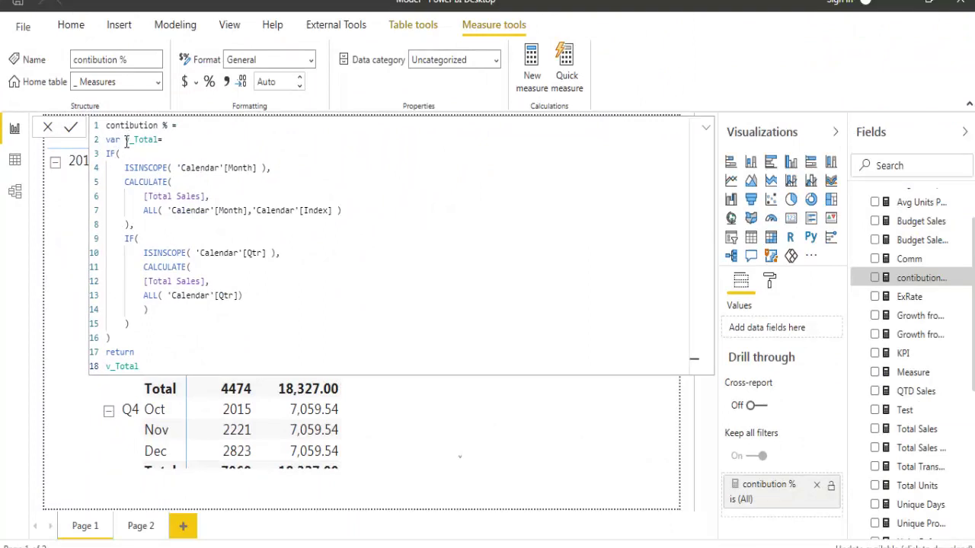
left_click(129, 338)
key("Return")
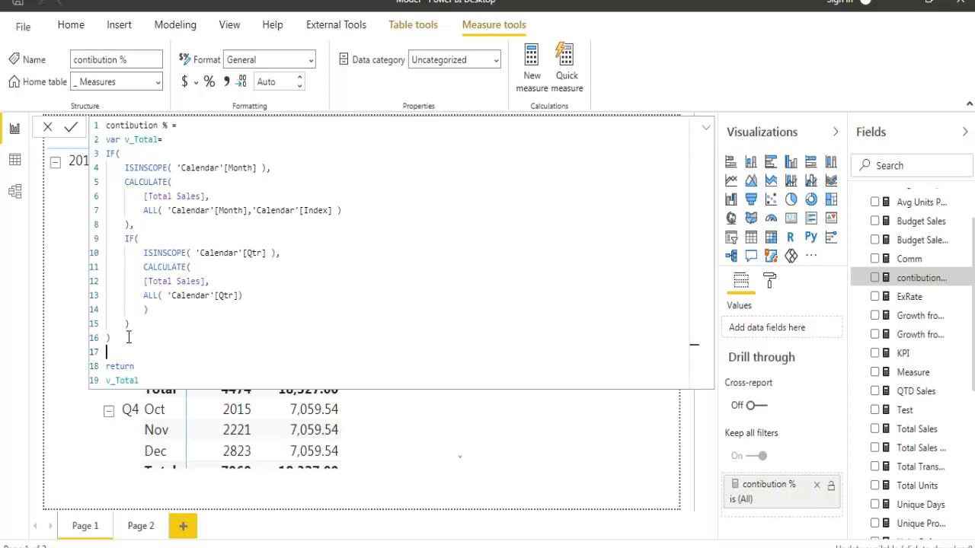
type("va")
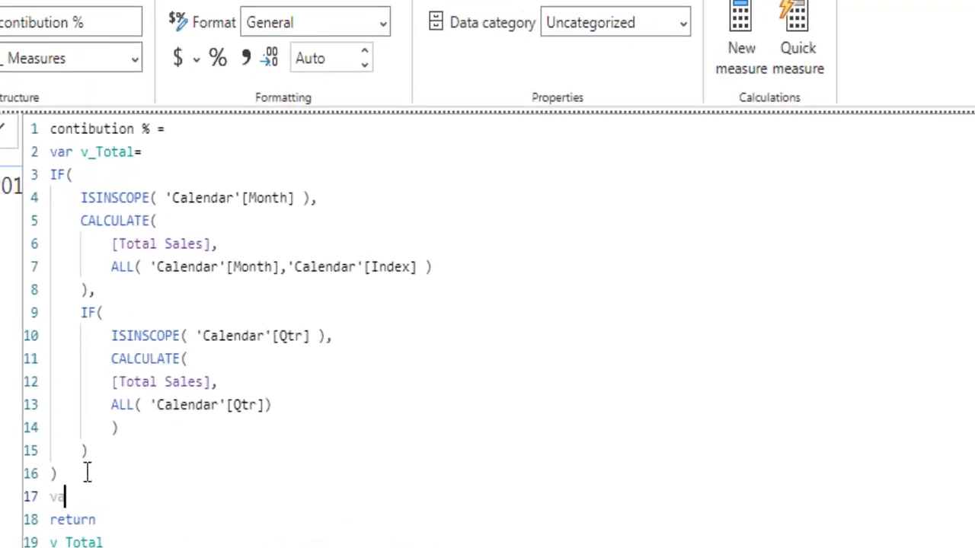
type("r v_CurrentRow=")
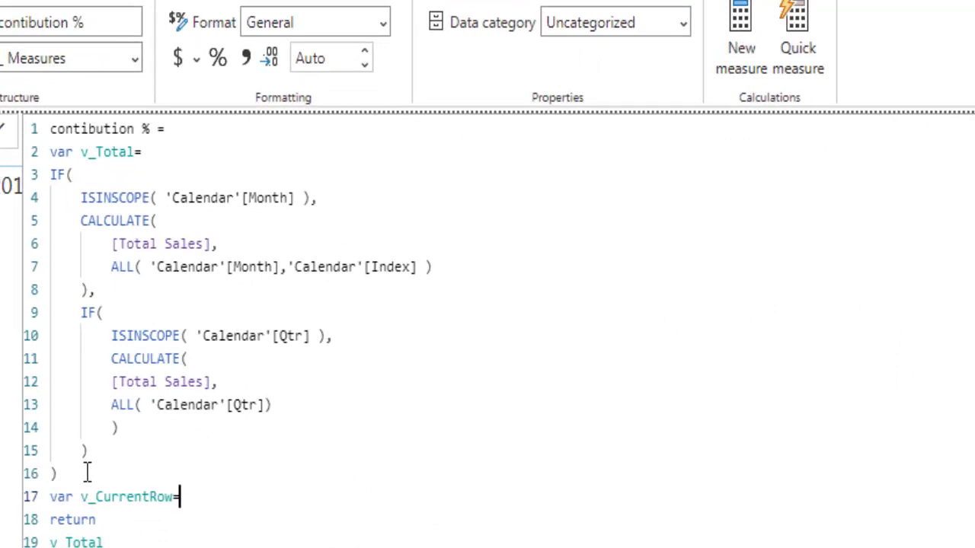
type("[Total Sales]")
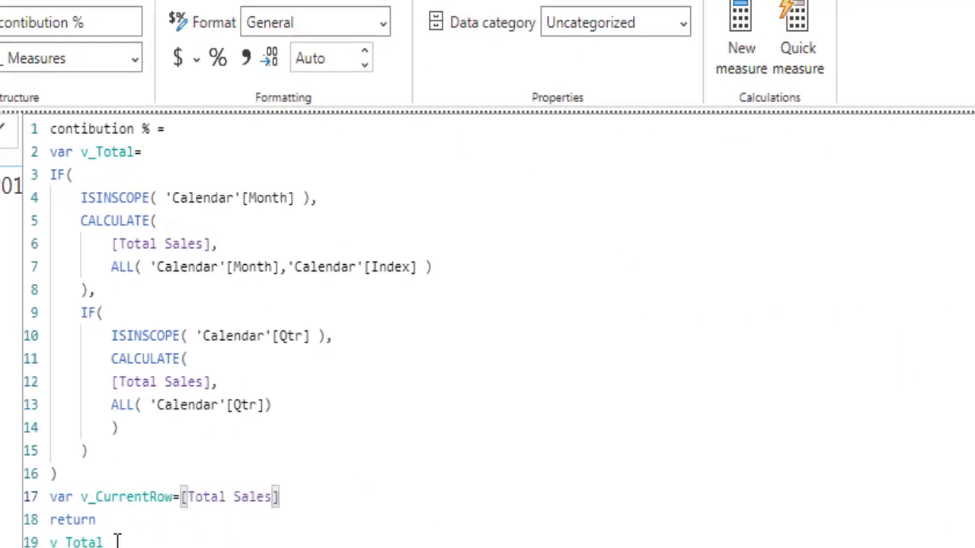
- Return DIVIDE(v_CurrentRow,v_Total) instead of v_Total and format the committed measure as a percentage
left_click_drag(117, 541, 51, 542)
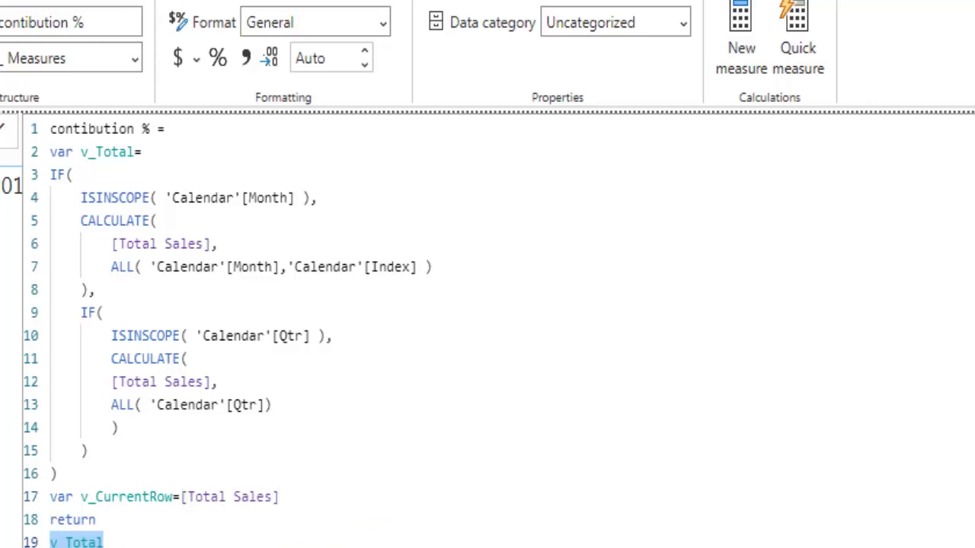
type("DIVIDE(")
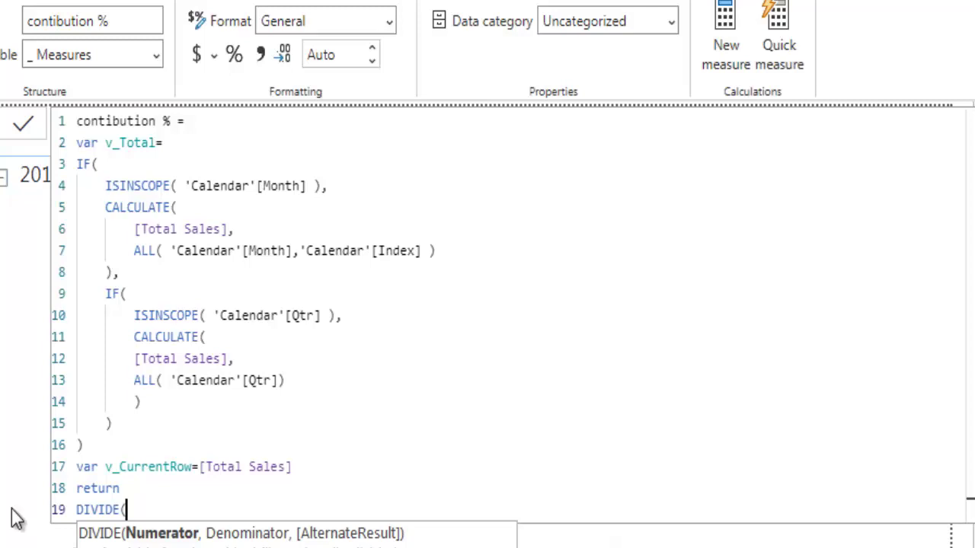
type("v_CurrentRow, v")
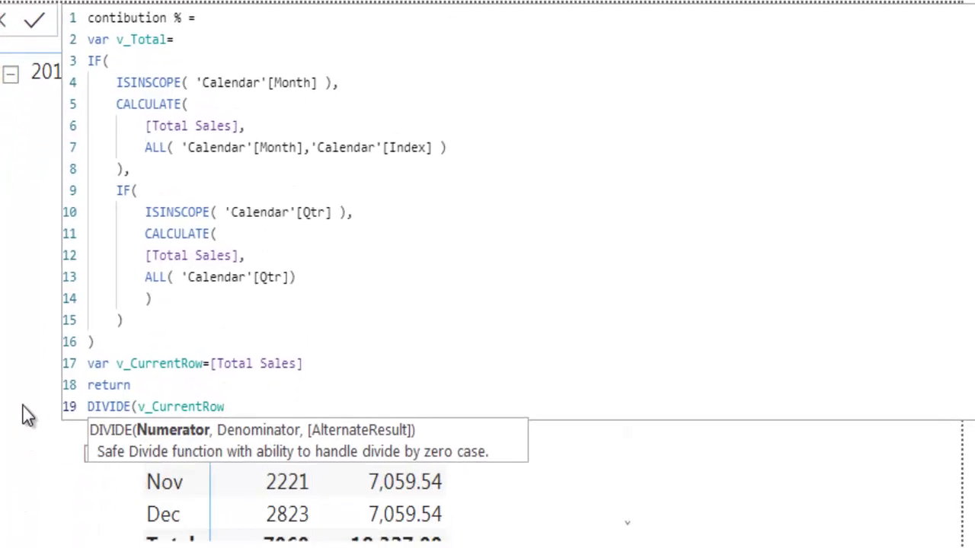
type("_Total)")
key("Return")
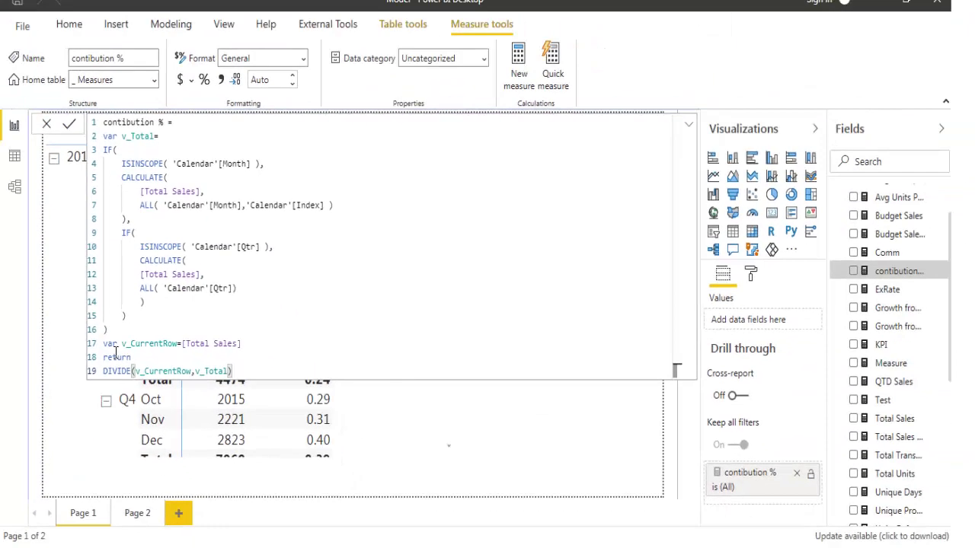
left_click(689, 125)
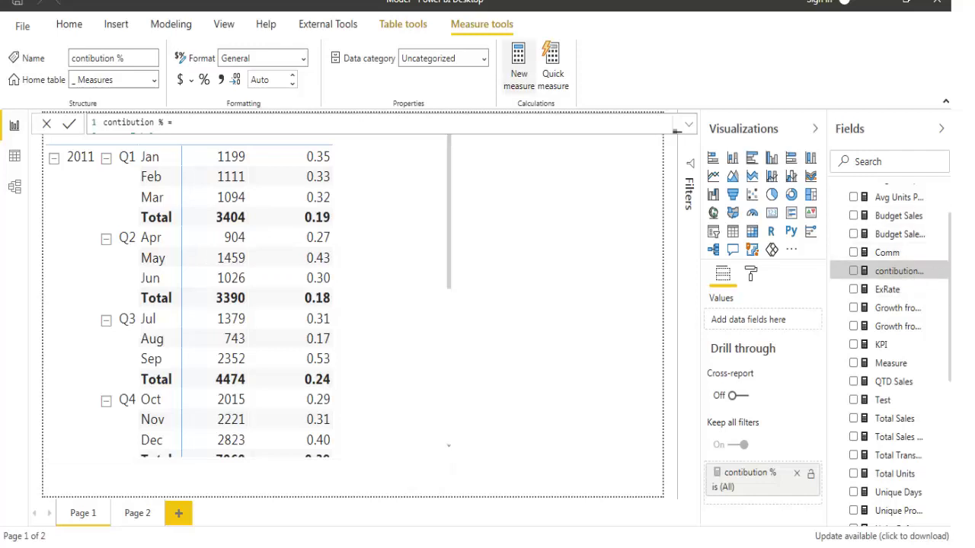
left_click(204, 80)
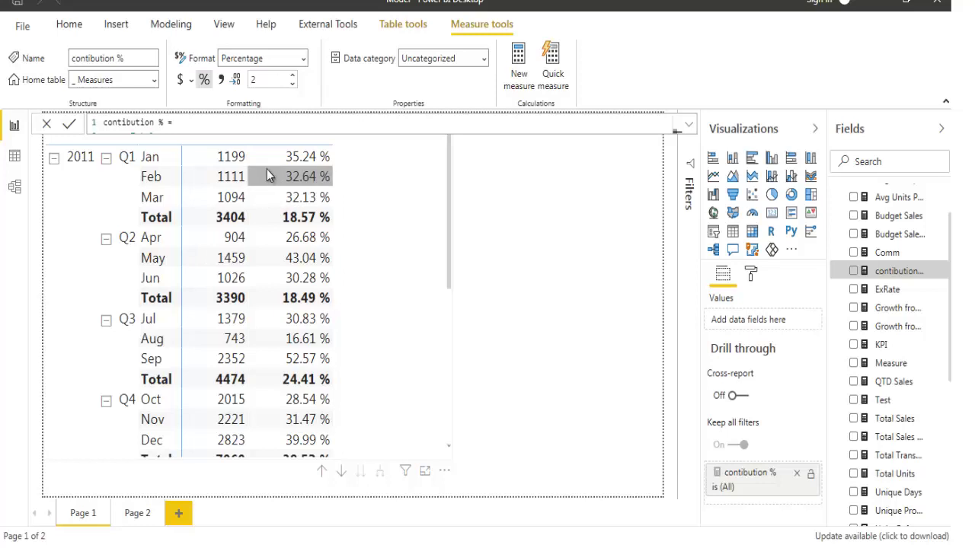